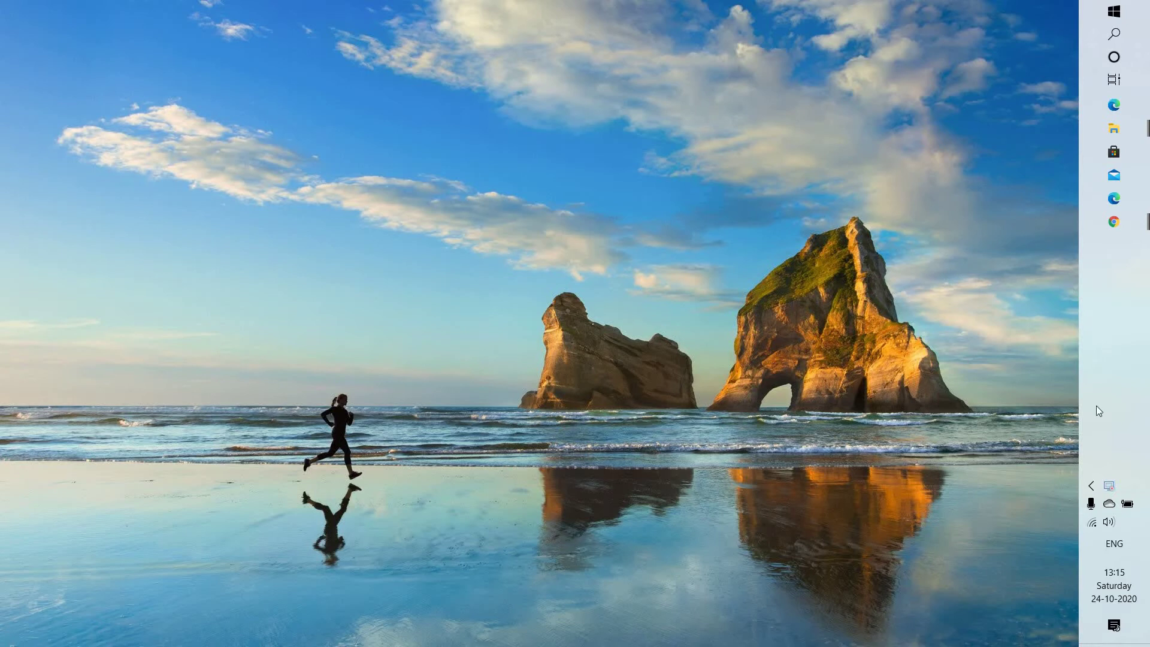
Show Task Manager's Memory page (5.3/7.9 GB used, 2.7 GB cached) and launch Resource Monitor
{"action": "right_click", "coordinate": [1103, 352]}
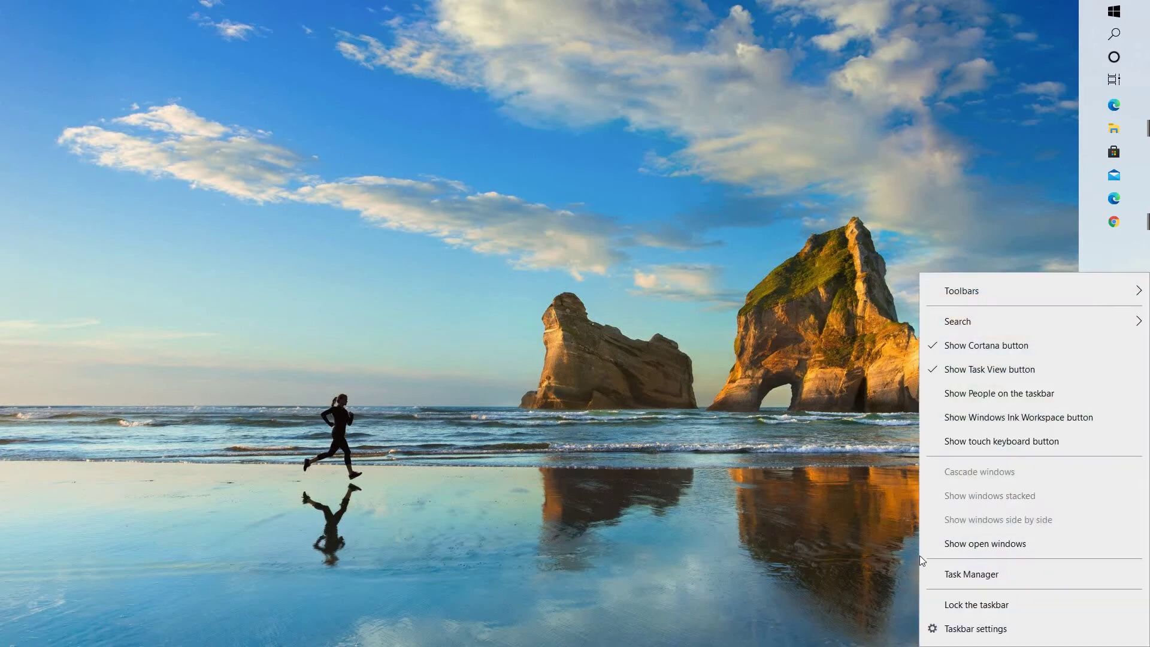
{"action": "left_click", "coordinate": [971, 575]}
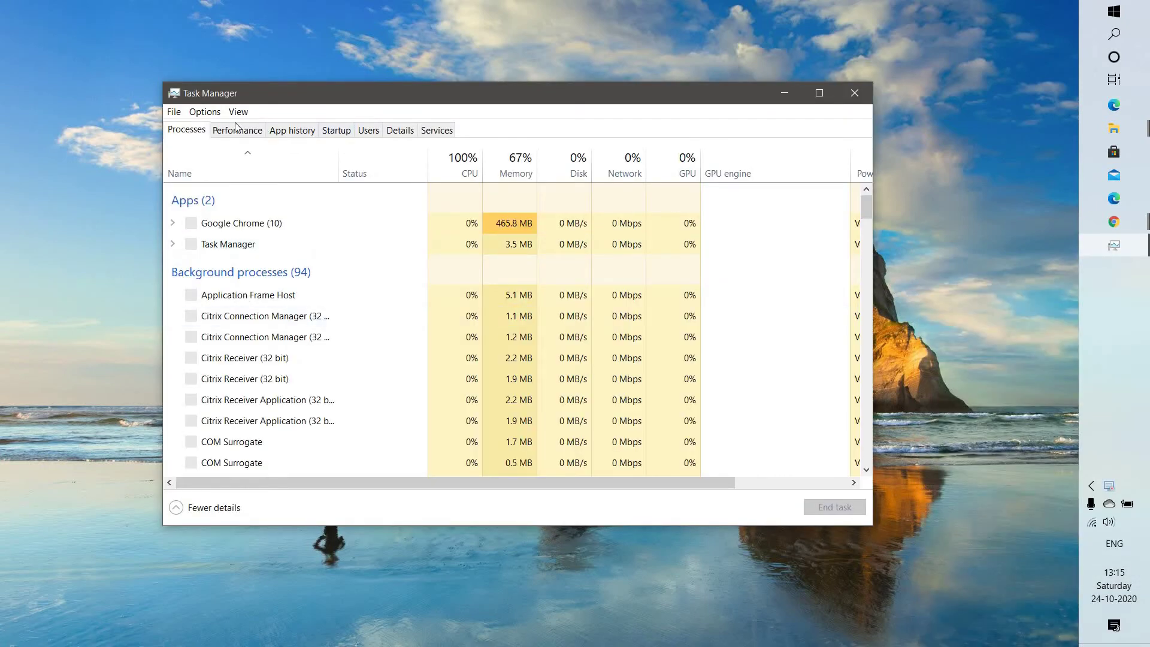
{"action": "left_click", "coordinate": [238, 130]}
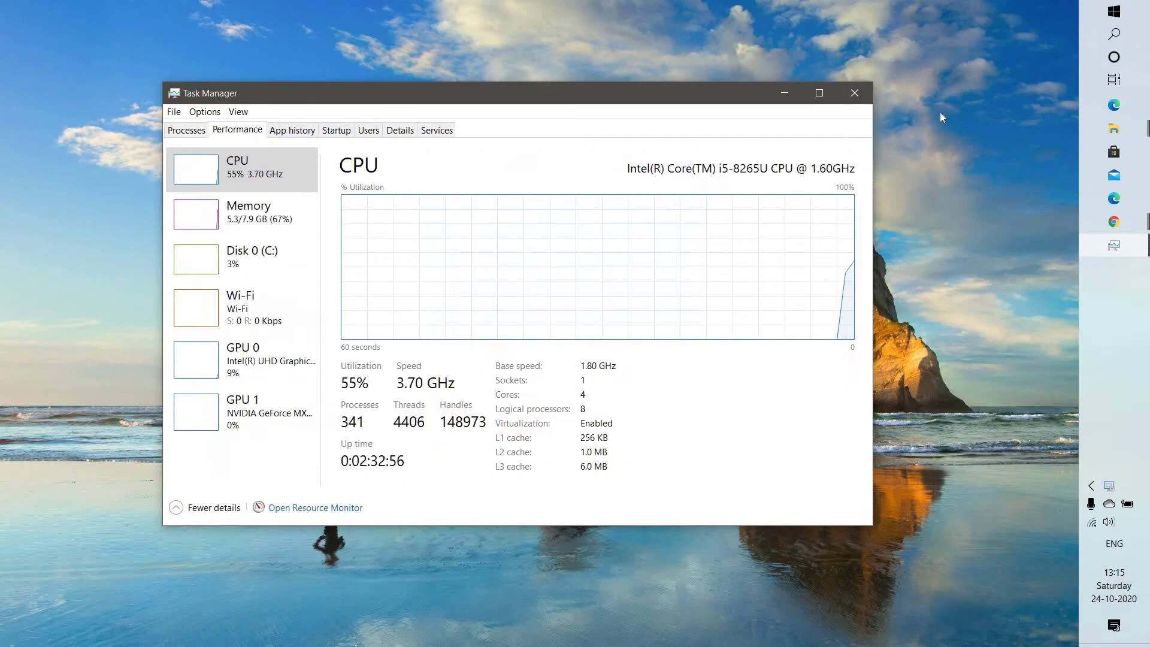
{"action": "left_click", "coordinate": [819, 92]}
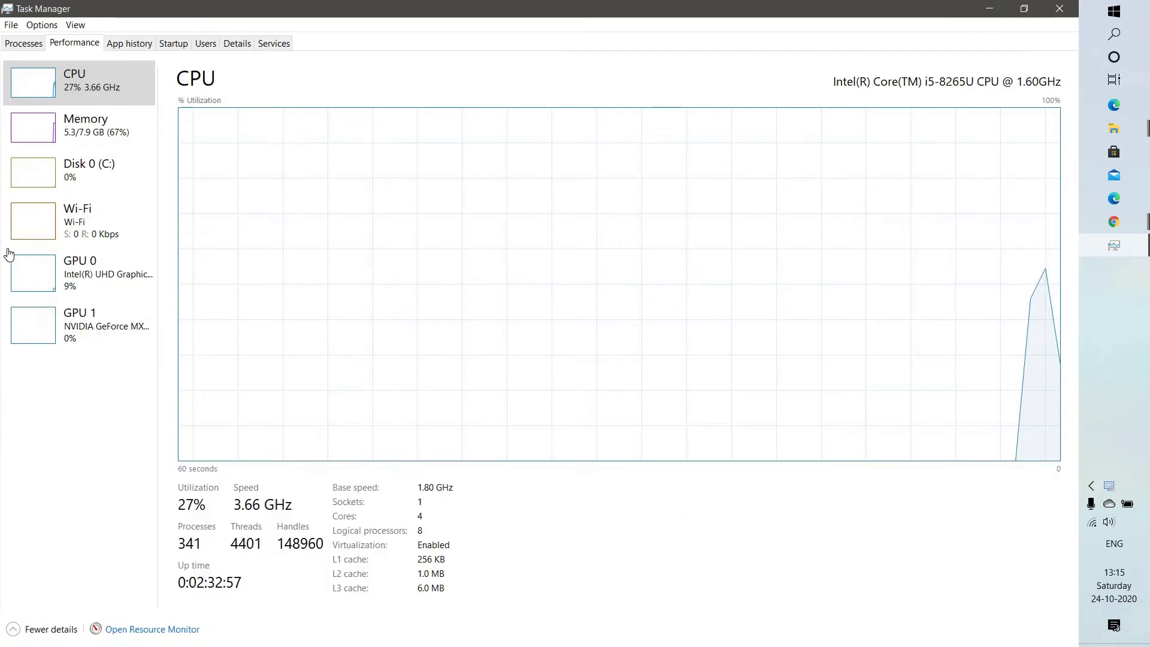
{"action": "left_click", "coordinate": [75, 126]}
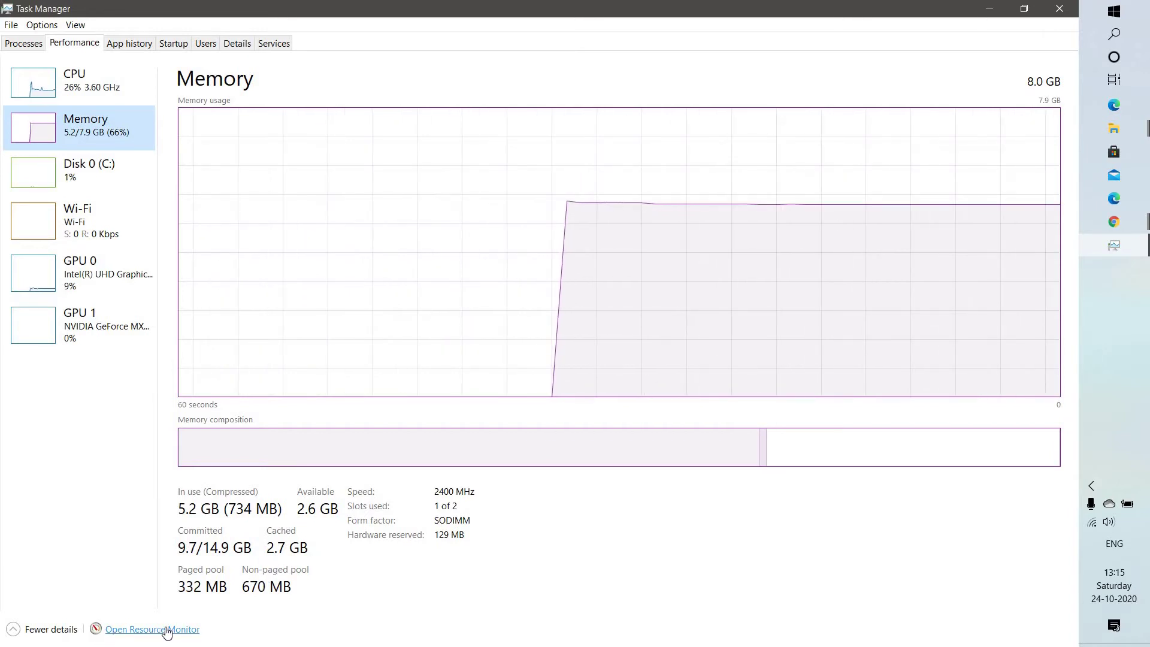
{"action": "left_click", "coordinate": [149, 633]}
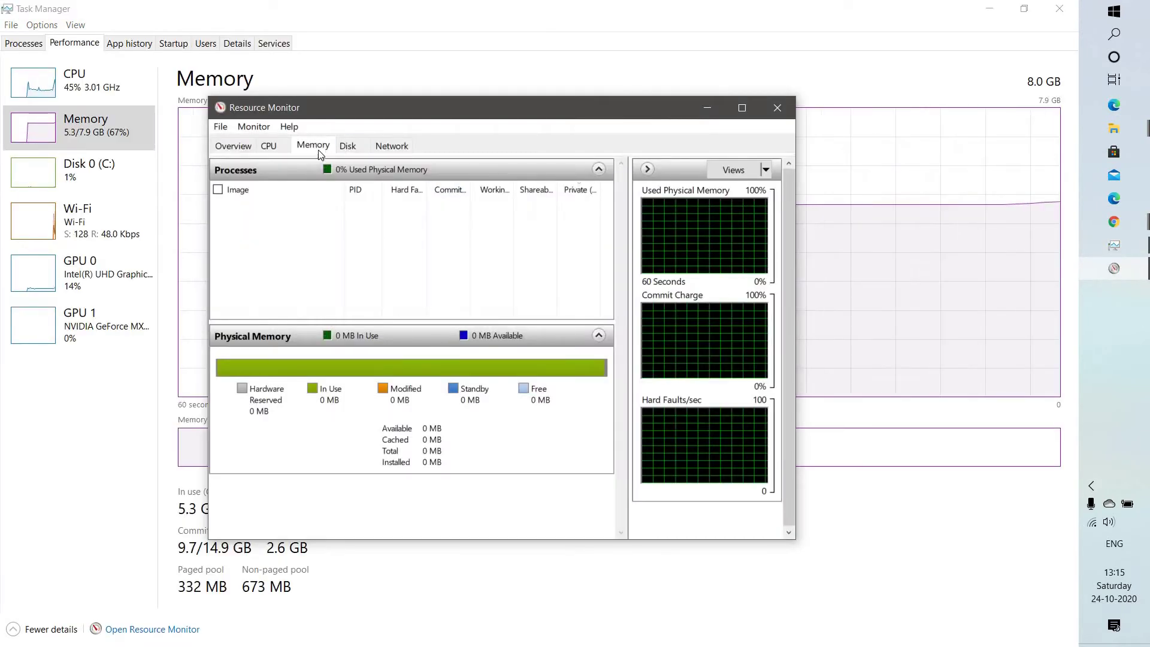
Maximize Resource Monitor to review 2545 MB of standby memory, then close it
{"action": "left_click", "coordinate": [742, 107]}
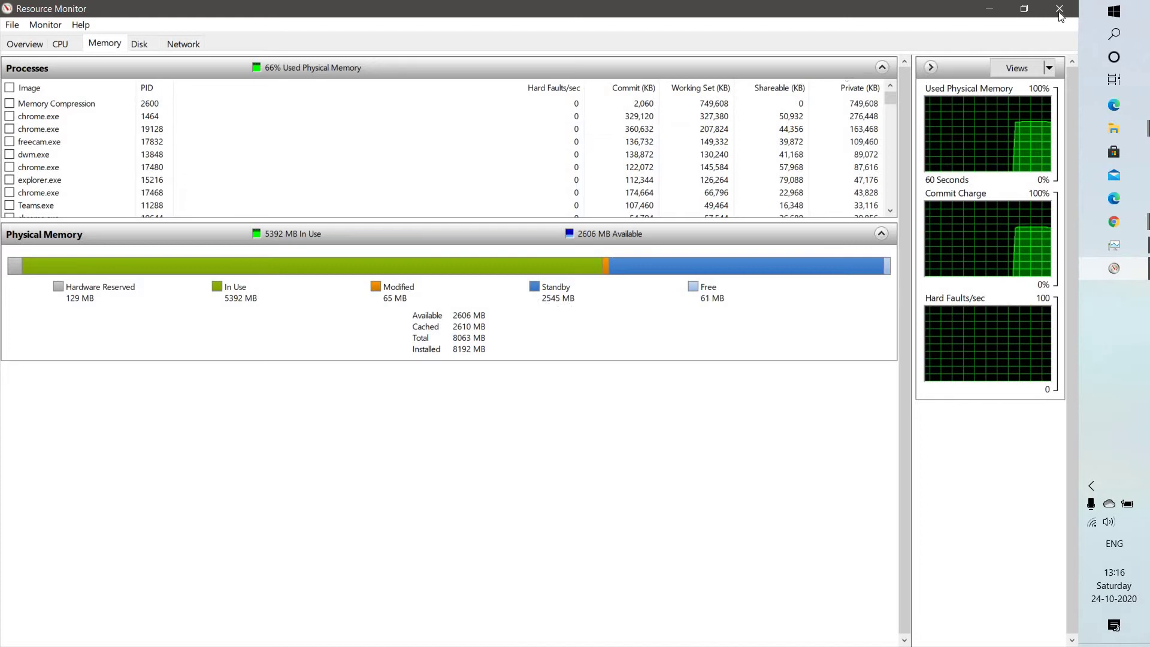
{"action": "key", "text": "alt+F4"}
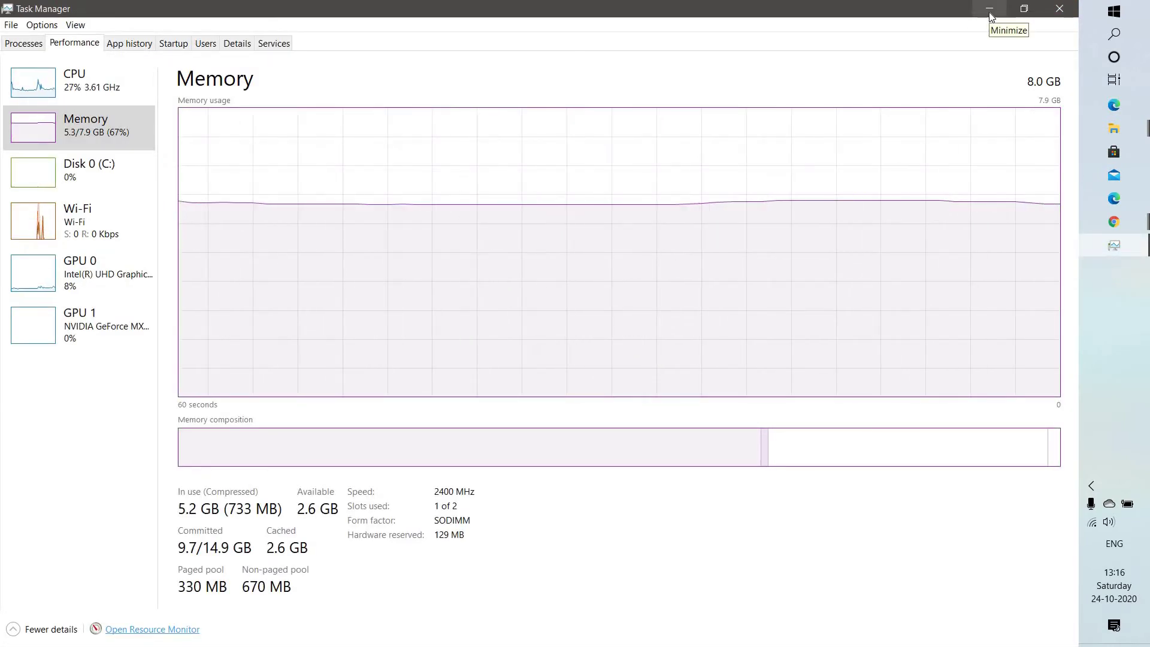
Review the RAMMap v1.60 page in Chrome and download the RAMMap package
{"action": "mouse_move", "coordinate": [1114, 222]}
{"action": "left_click", "coordinate": [1006, 432]}
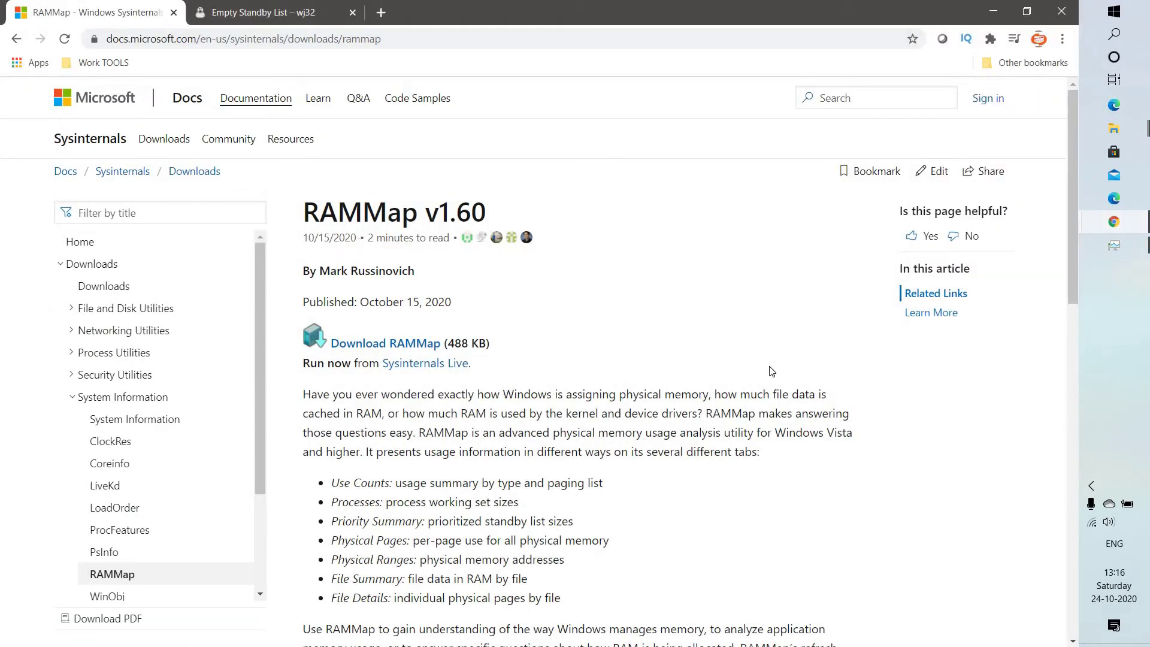
{"action": "scroll", "coordinate": [771, 367], "scroll_direction": "down", "scroll_amount": 1}
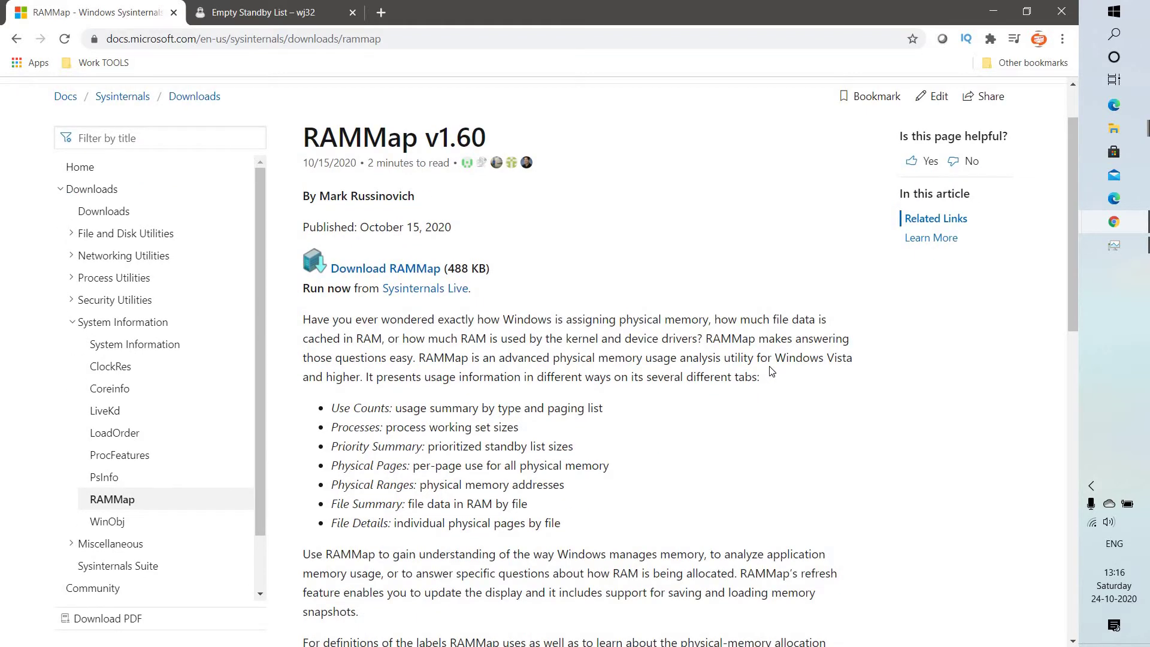
{"action": "scroll", "coordinate": [453, 300], "scroll_direction": "up", "scroll_amount": 1}
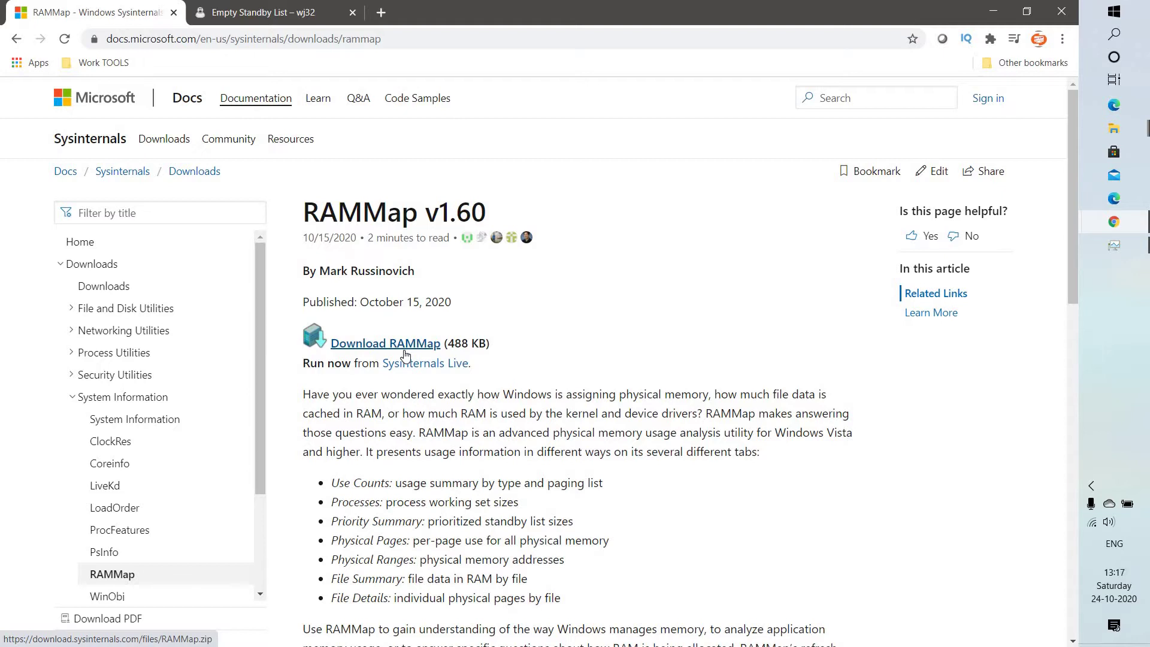
{"action": "left_click", "coordinate": [384, 349]}
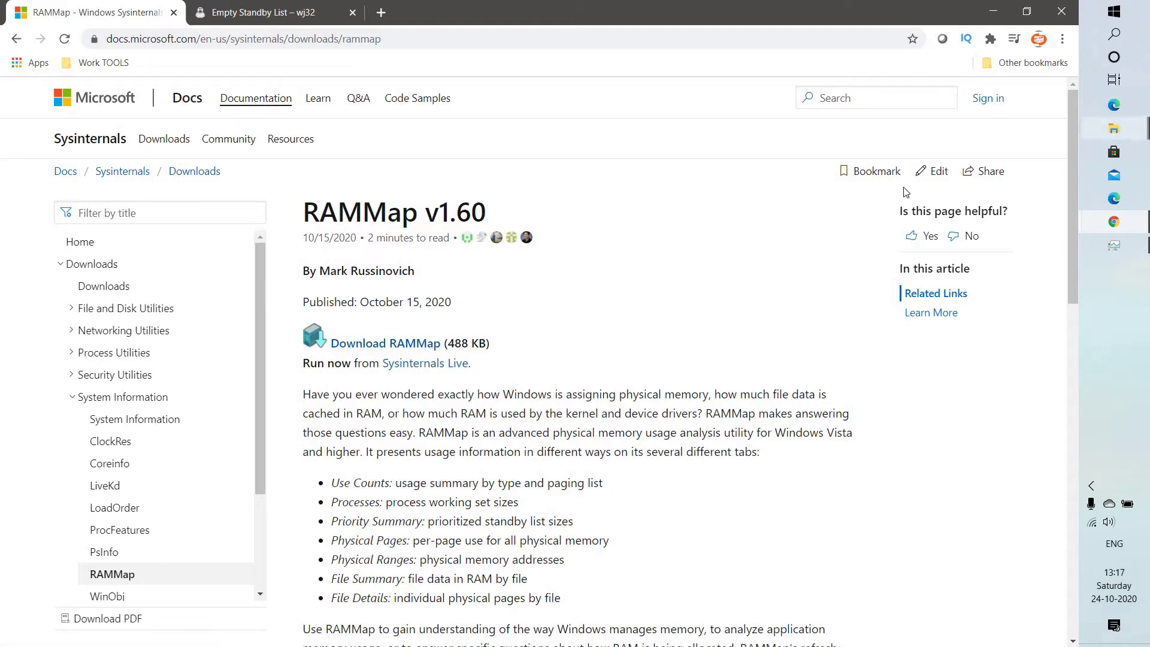
Open the extracted RAMMap folder in Downloads and run RAMMap.exe as administrator
{"action": "mouse_move", "coordinate": [1115, 128]}
{"action": "mouse_move", "coordinate": [998, 84]}
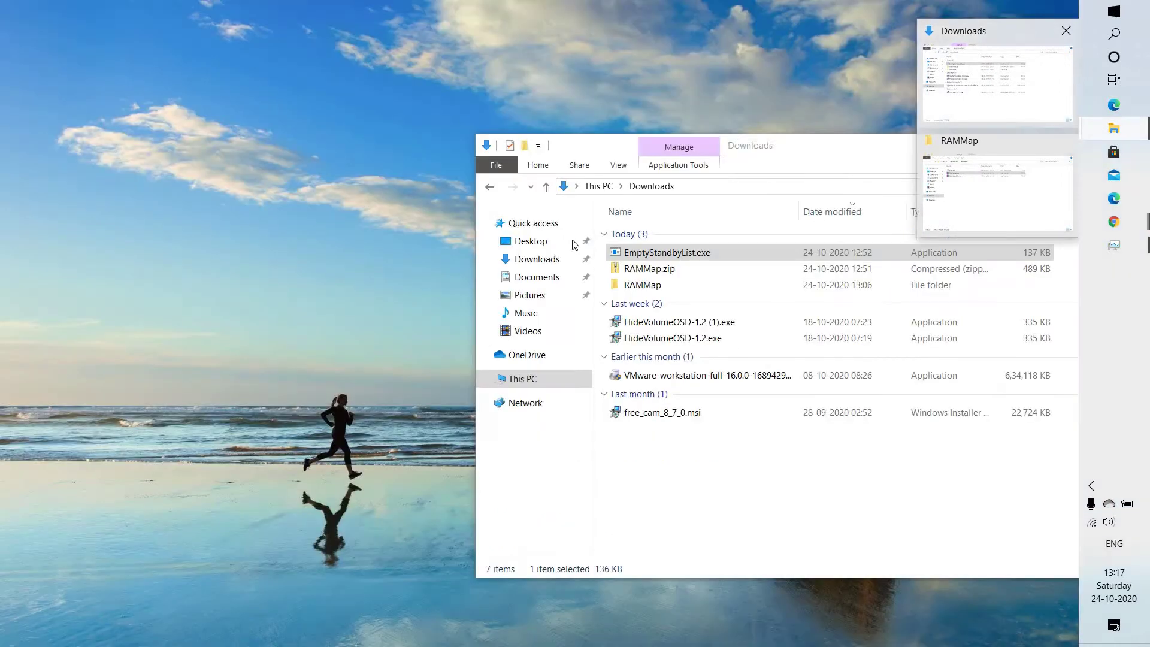
{"action": "left_click", "coordinate": [1025, 146]}
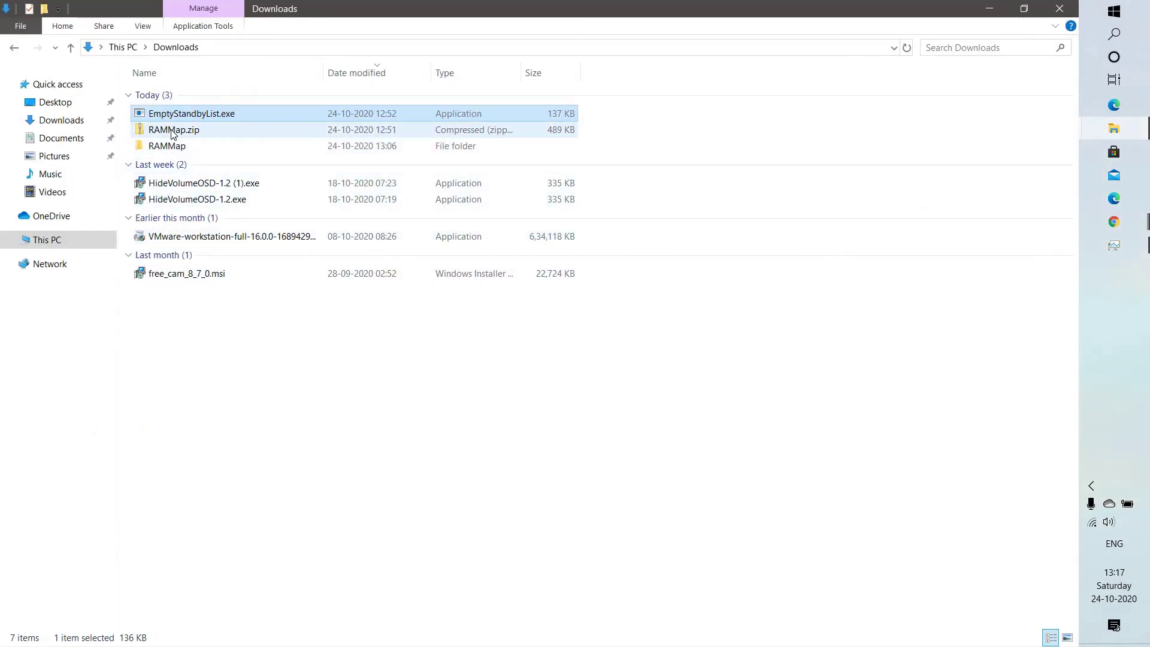
{"action": "double_click", "coordinate": [167, 150]}
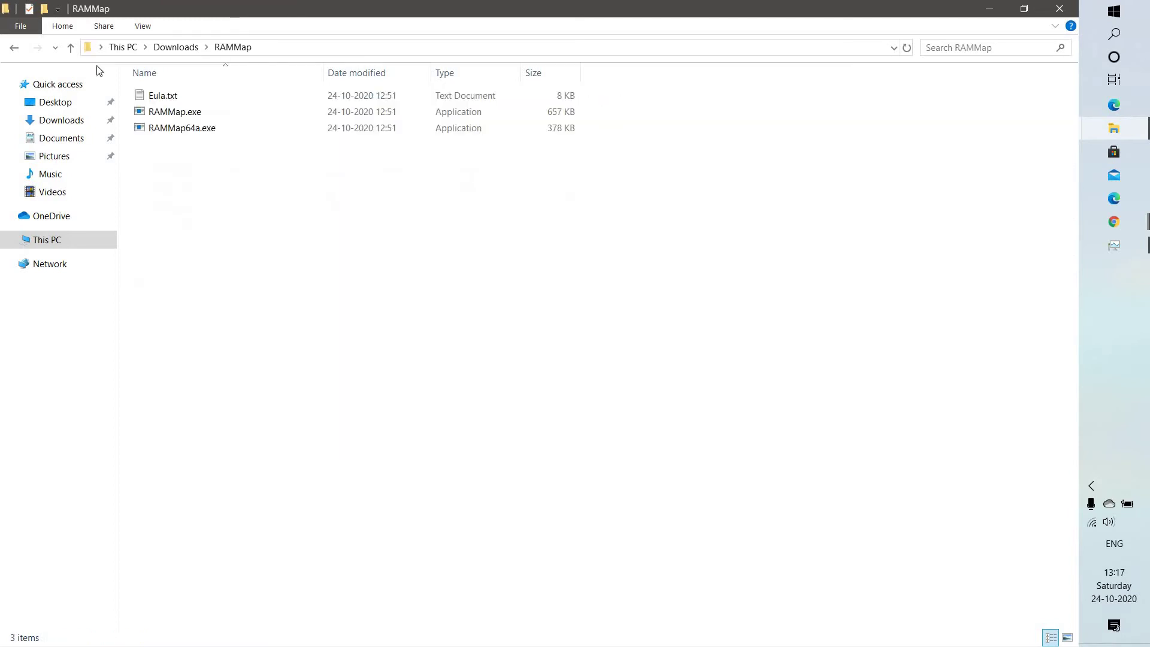
{"action": "left_click", "coordinate": [157, 116]}
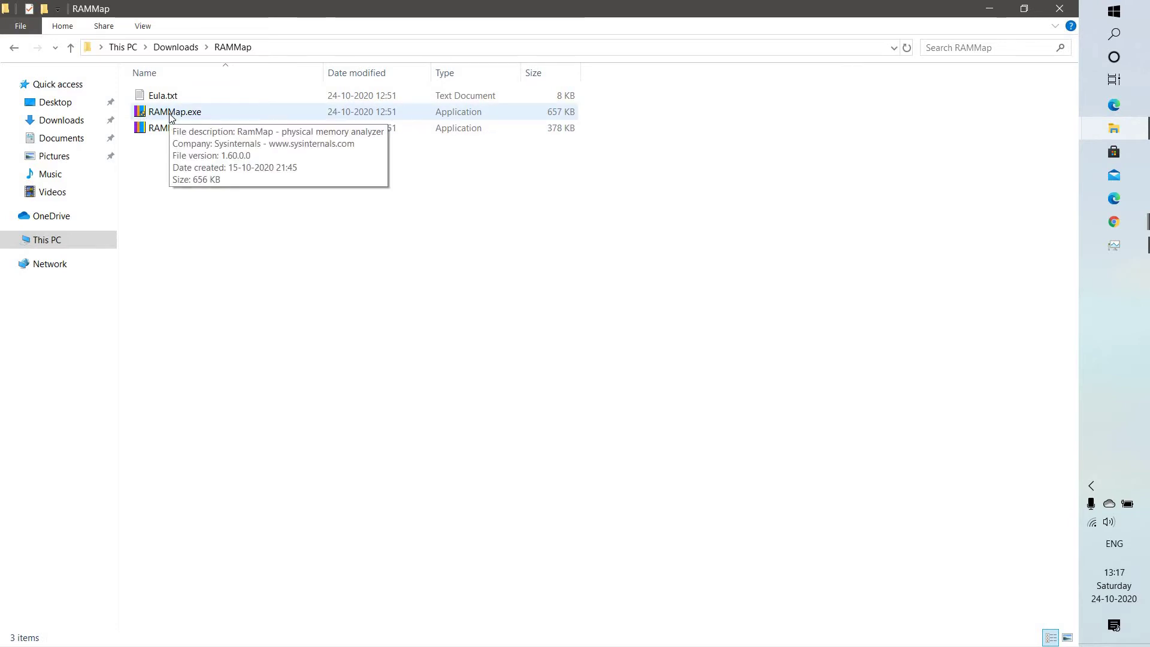
{"action": "double_click", "coordinate": [170, 114]}
{"action": "left_click", "coordinate": [510, 426]}
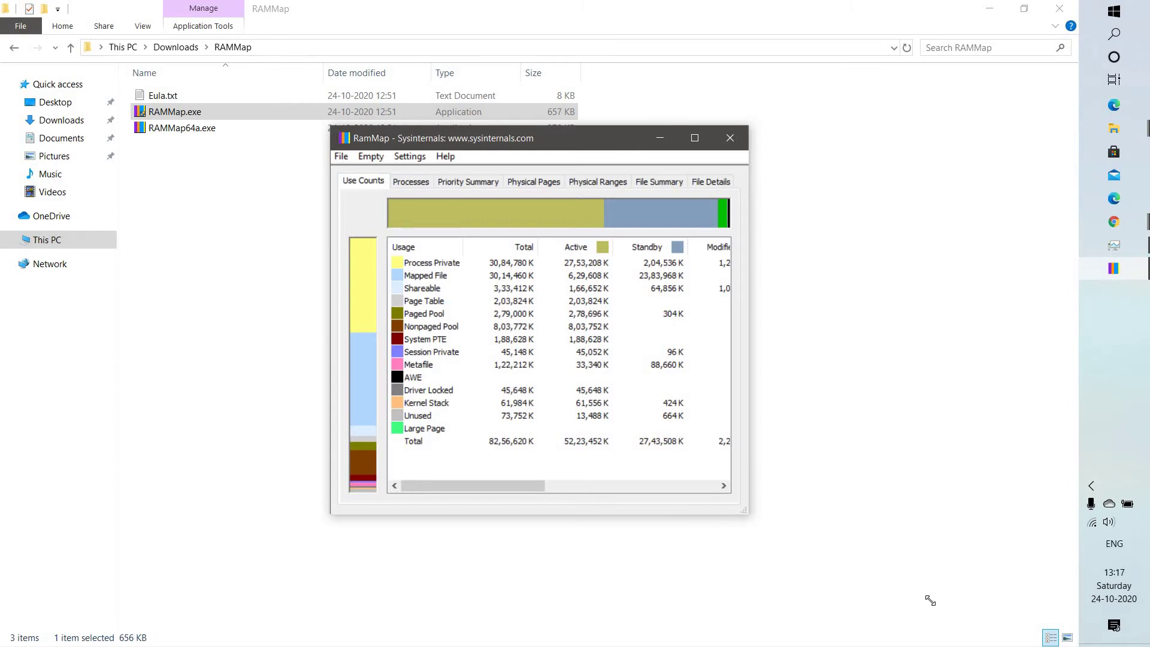
Enlarge RAMMap, restore Task Manager, and minimize File Explorer and Chrome
{"action": "left_click_drag", "start_coordinate": [922, 599], "coordinate": [933, 601]}
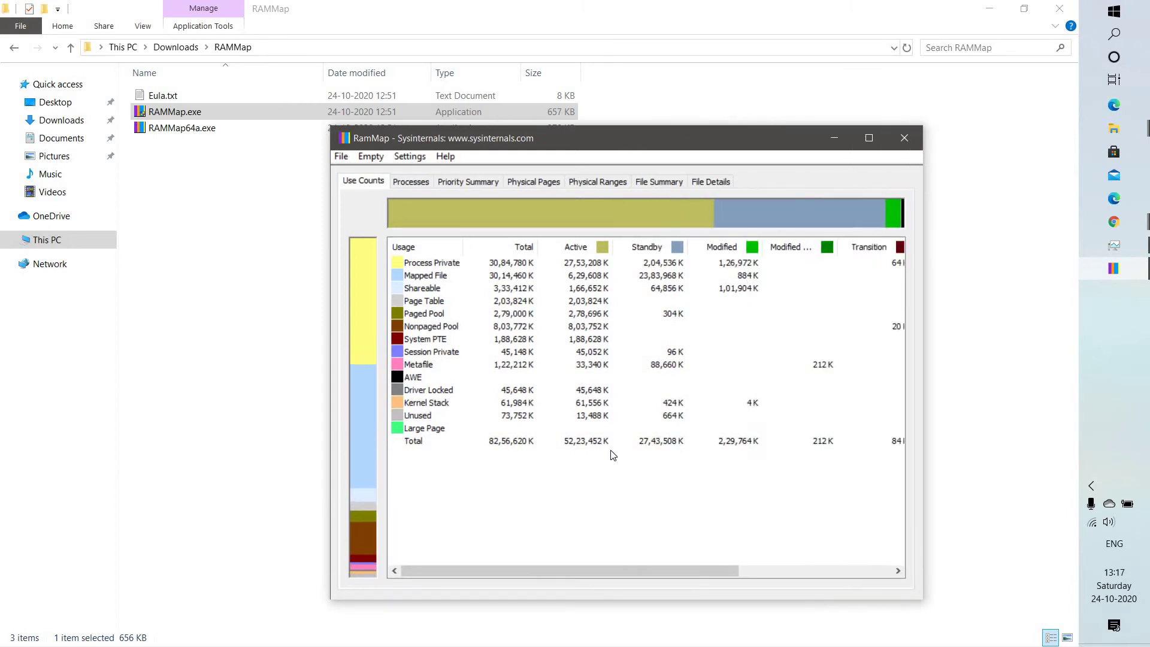
{"action": "left_click", "coordinate": [1114, 245]}
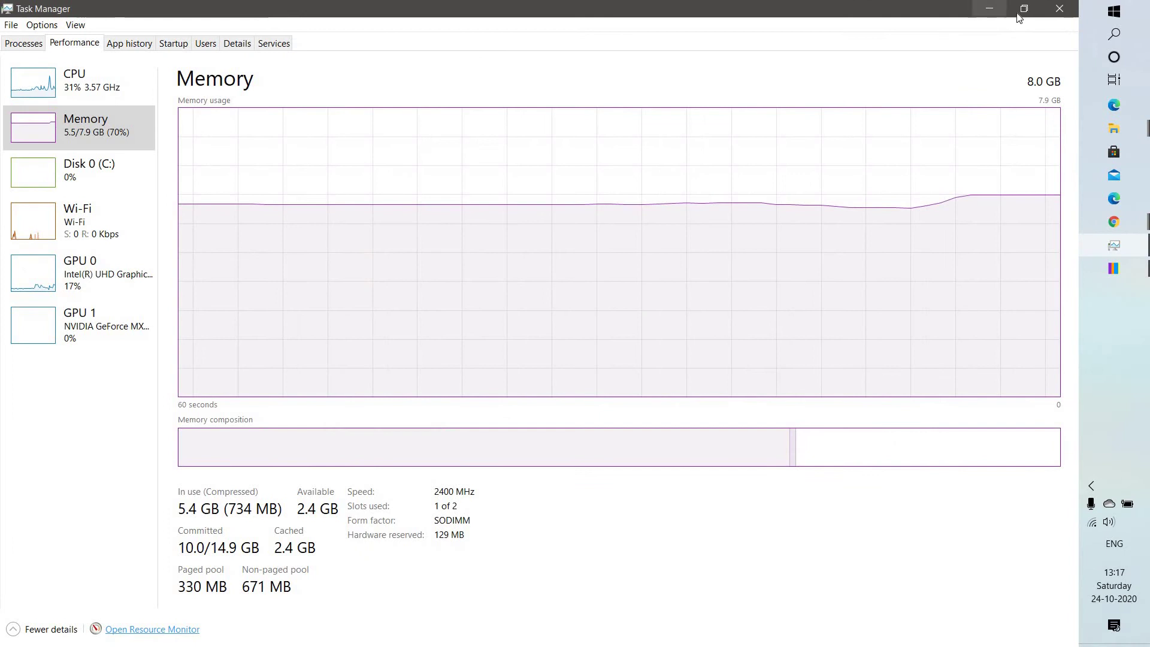
{"action": "left_click", "coordinate": [1023, 10]}
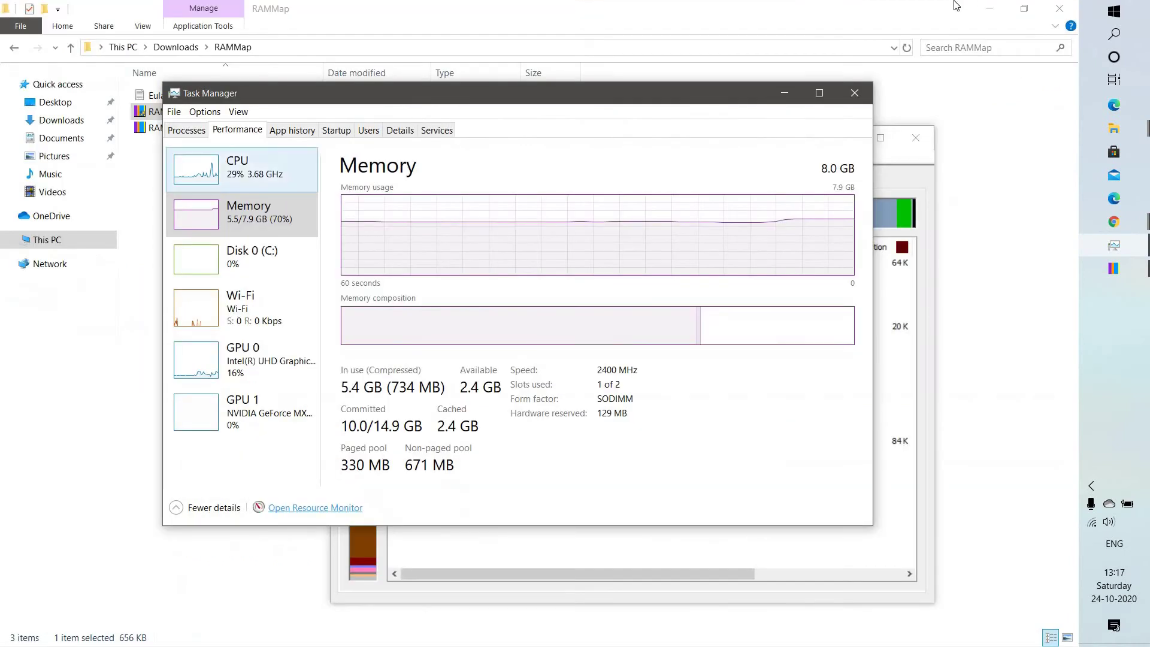
{"action": "left_click", "coordinate": [990, 8]}
{"action": "left_click", "coordinate": [1013, 10]}
Arrange RAMMap and Task Manager's Memory page side by side on the desktop
{"action": "left_click_drag", "start_coordinate": [580, 96], "coordinate": [845, 64]}
{"action": "left_click_drag", "start_coordinate": [411, 143], "coordinate": [44, 57]}
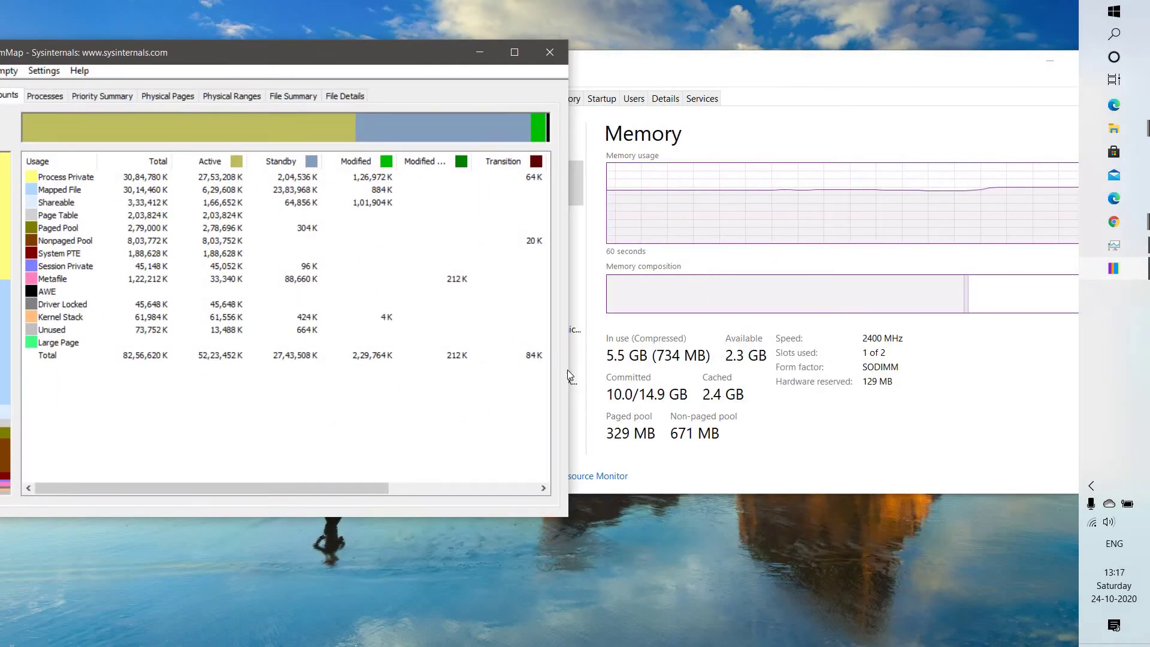
{"action": "left_click_drag", "start_coordinate": [568, 377], "coordinate": [432, 384]}
{"action": "left_click_drag", "start_coordinate": [222, 63], "coordinate": [248, 65]}
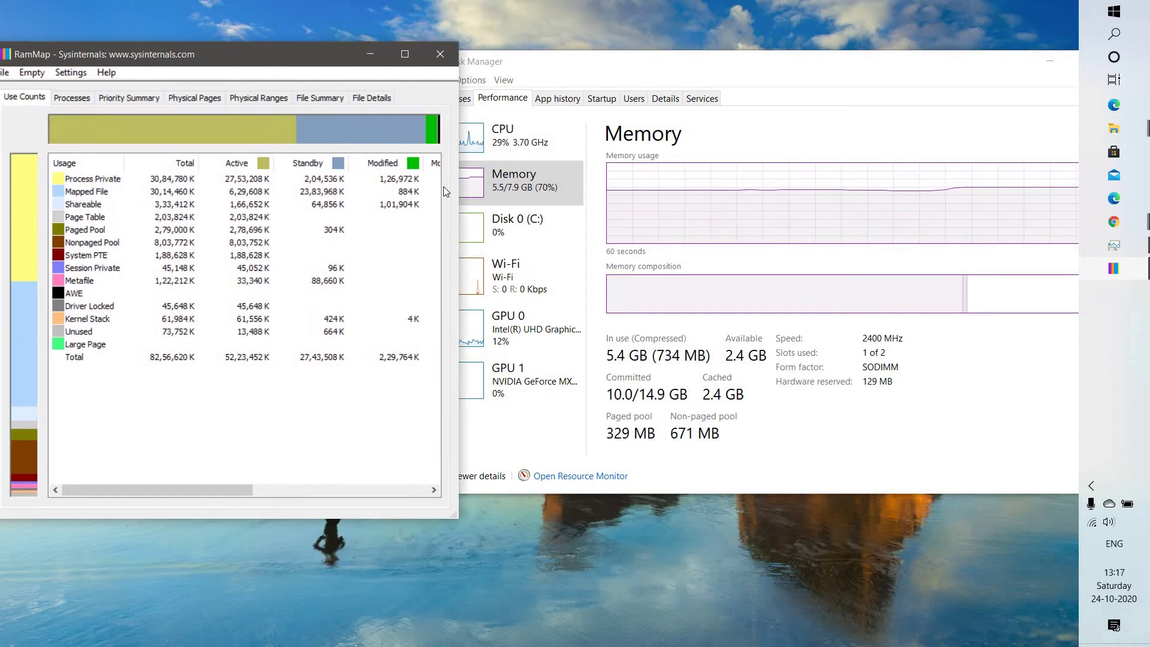
{"action": "left_click_drag", "start_coordinate": [600, 60], "coordinate": [628, 53]}
{"action": "left_click_drag", "start_coordinate": [362, 72], "coordinate": [411, 83]}
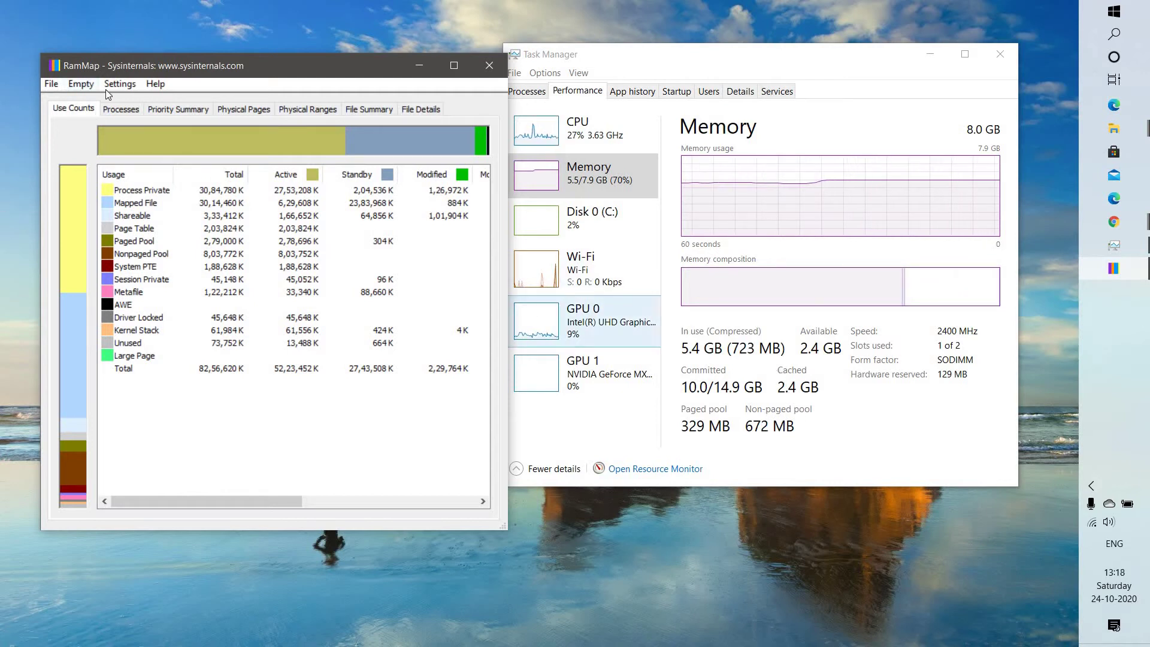
Empty RAMMap's standby list, dropping cached memory to about 305 MB, then close RAMMap
{"action": "left_click", "coordinate": [72, 85]}
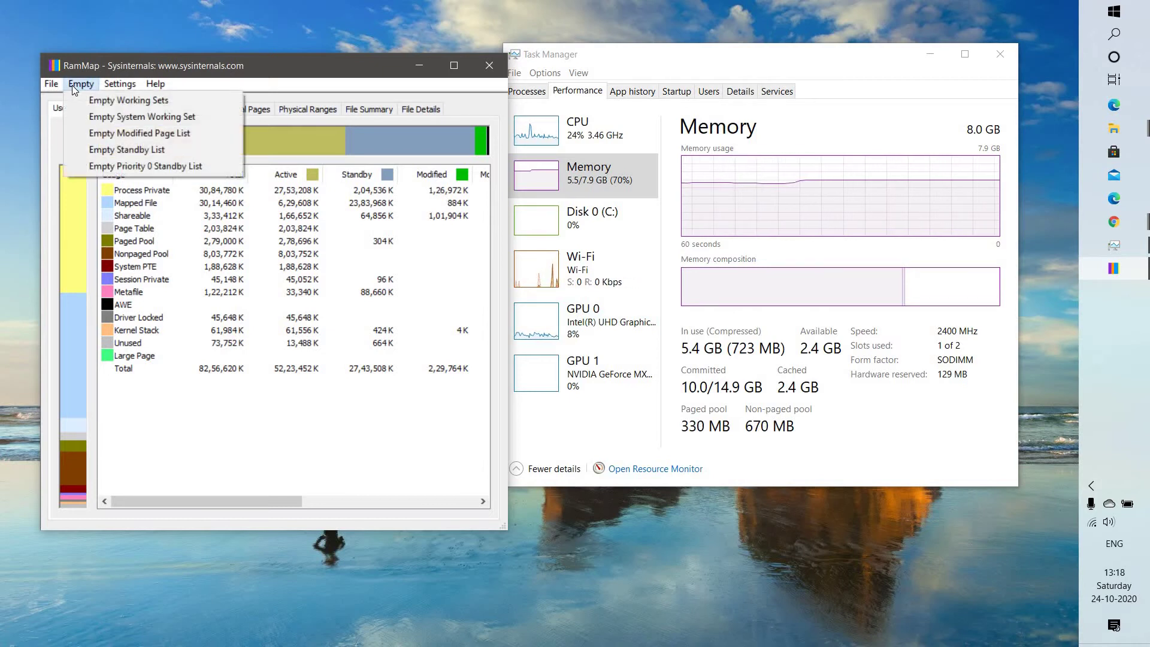
{"action": "left_click", "coordinate": [123, 150]}
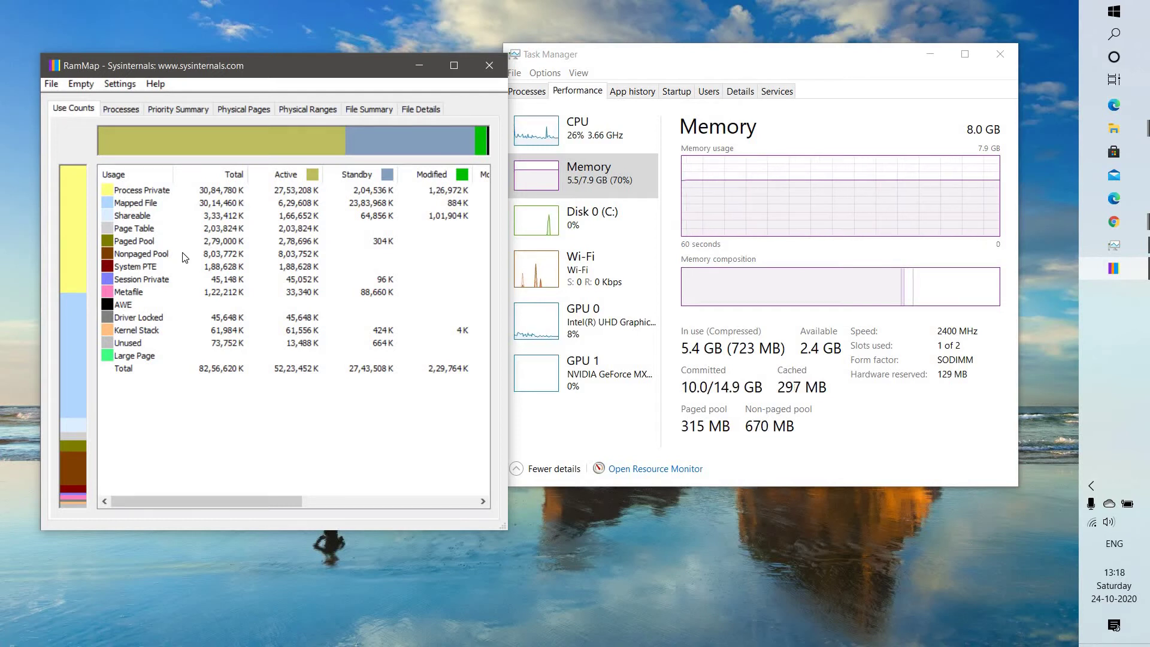
{"action": "left_click", "coordinate": [489, 66]}
Review the wj32 Empty Standby List page in Chrome, then return to File Explorer
{"action": "mouse_move", "coordinate": [1114, 222]}
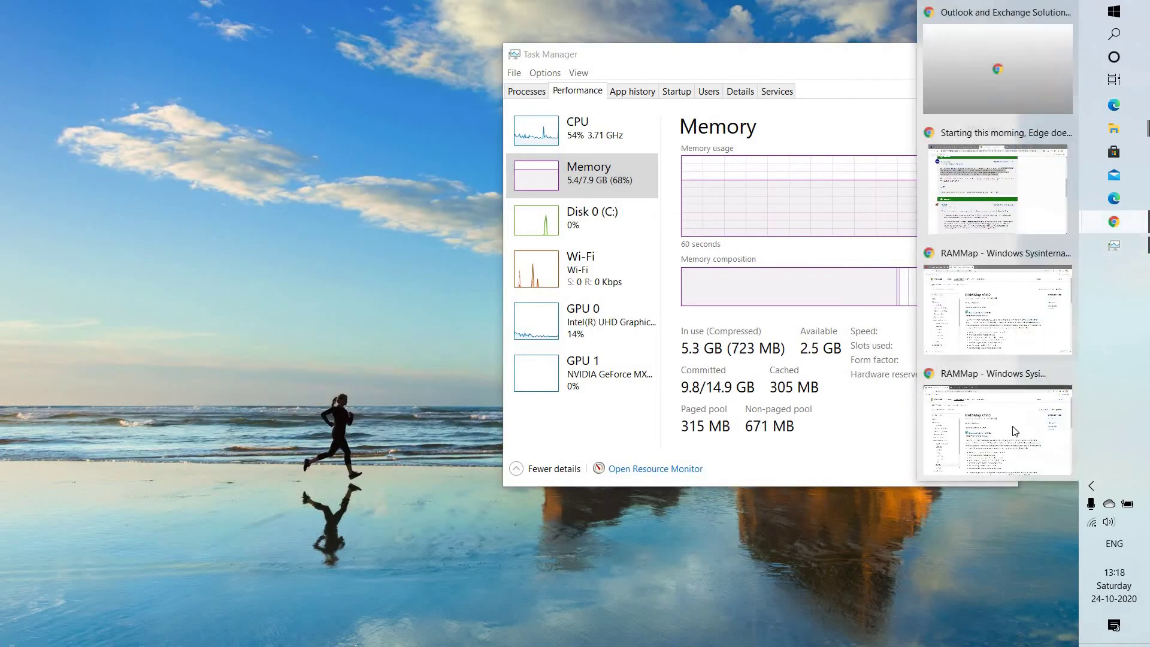
{"action": "left_click", "coordinate": [1015, 432]}
{"action": "key", "text": "ctrl+Tab"}
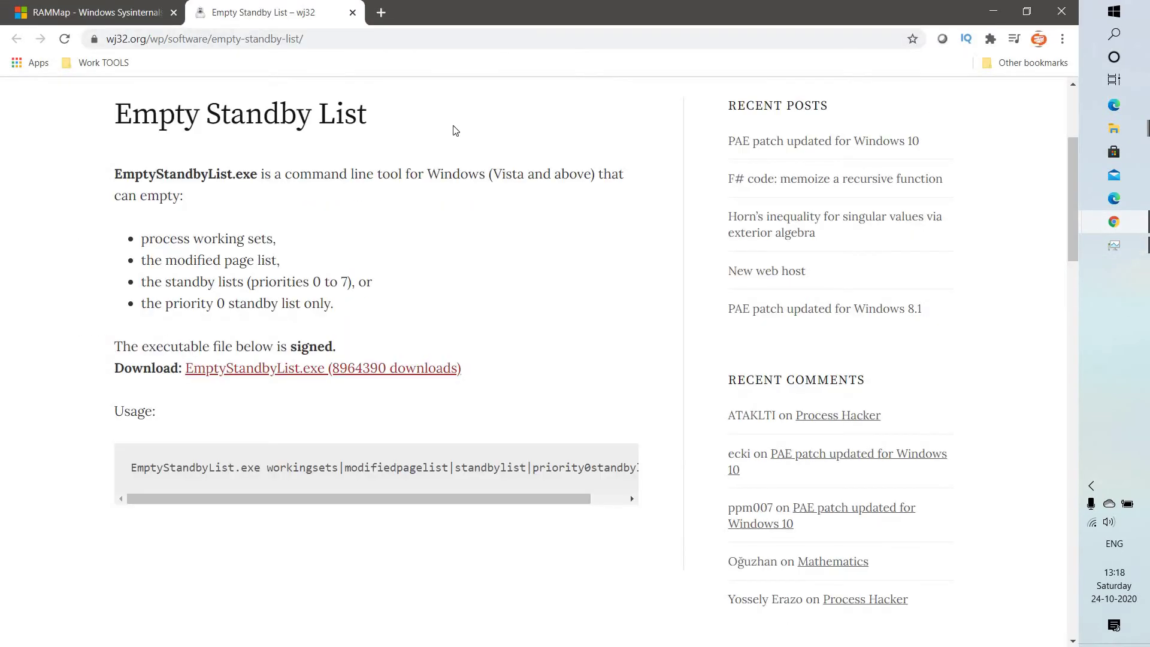
{"action": "scroll", "coordinate": [320, 212], "scroll_direction": "up", "scroll_amount": 4}
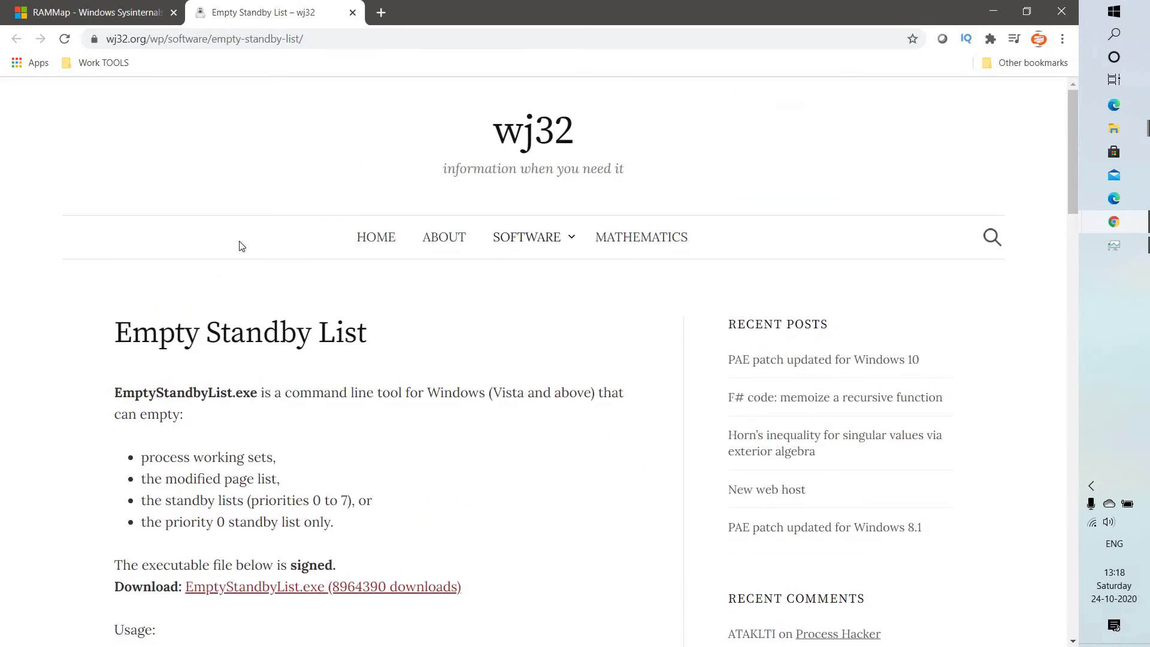
{"action": "scroll", "coordinate": [330, 267], "scroll_direction": "down", "scroll_amount": 4}
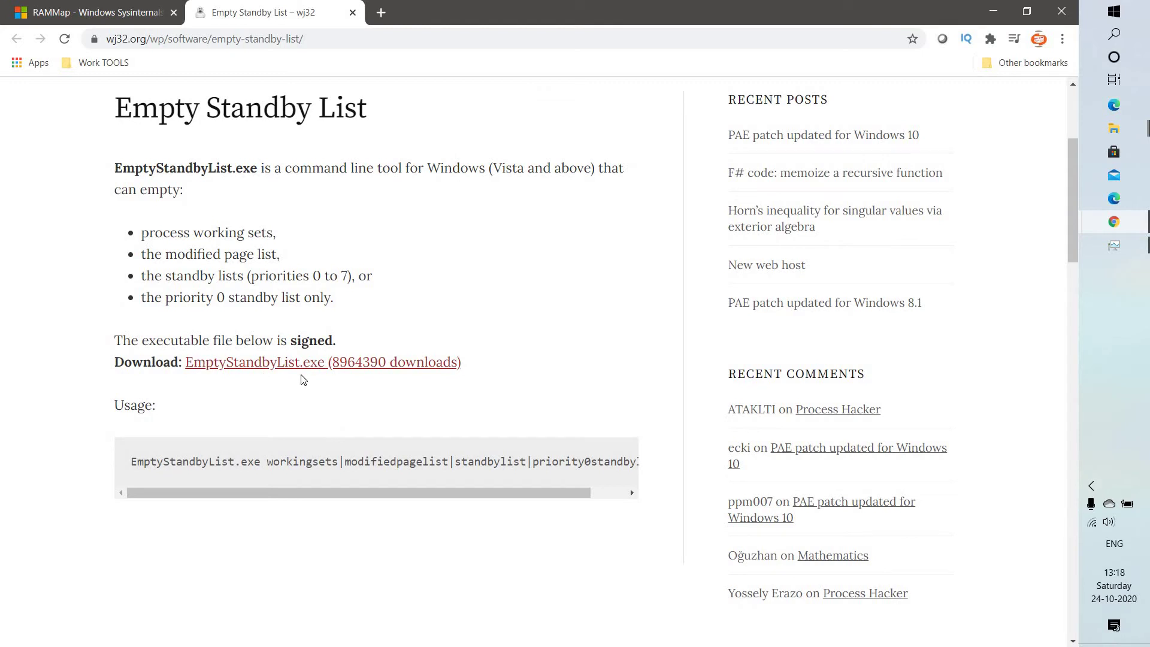
{"action": "left_click", "coordinate": [1115, 128]}
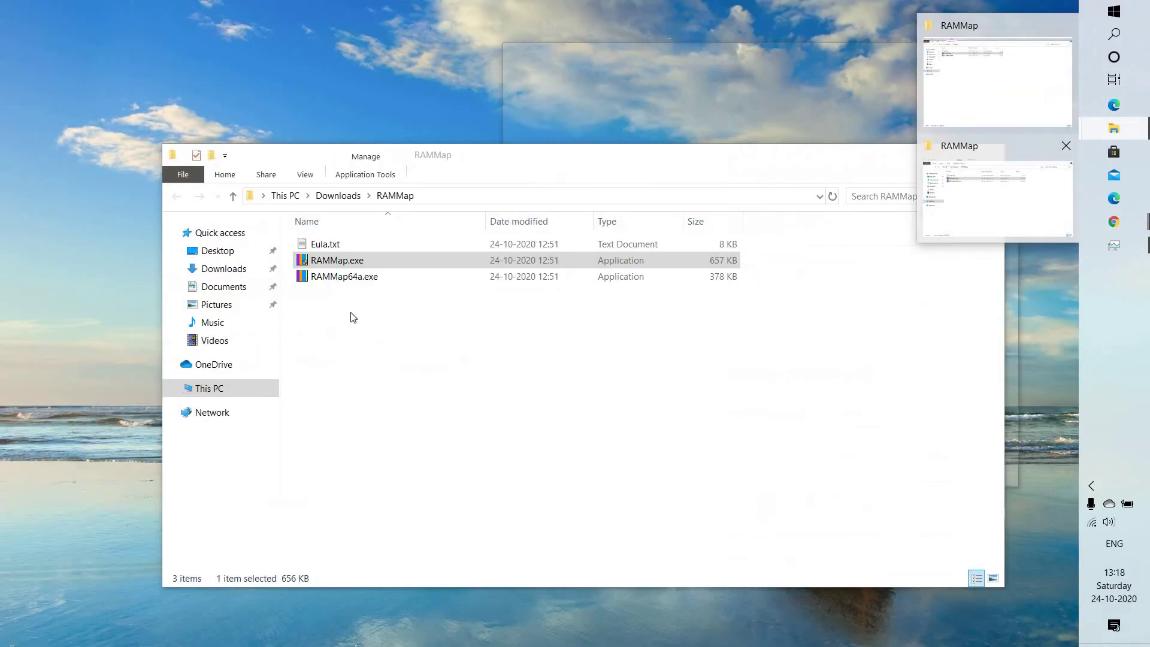
Copy EmptyStandbyList.exe from the Downloads folder
{"action": "left_click", "coordinate": [1010, 219]}
{"action": "left_click", "coordinate": [232, 200]}
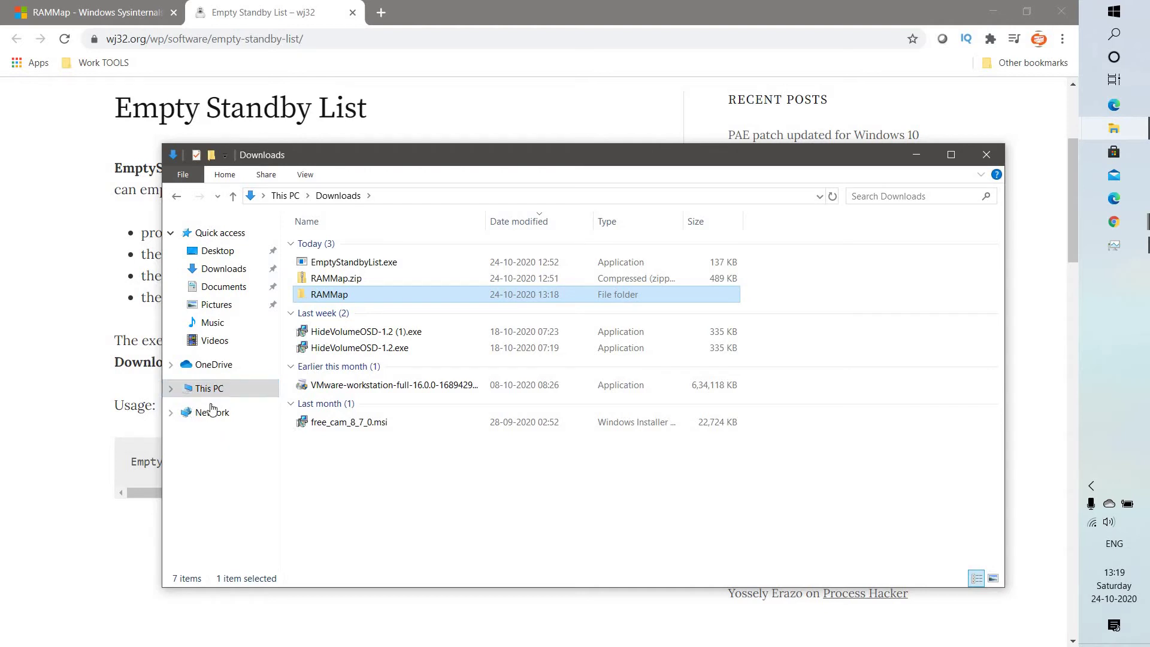
{"action": "left_click", "coordinate": [349, 267]}
{"action": "right_click", "coordinate": [349, 267]}
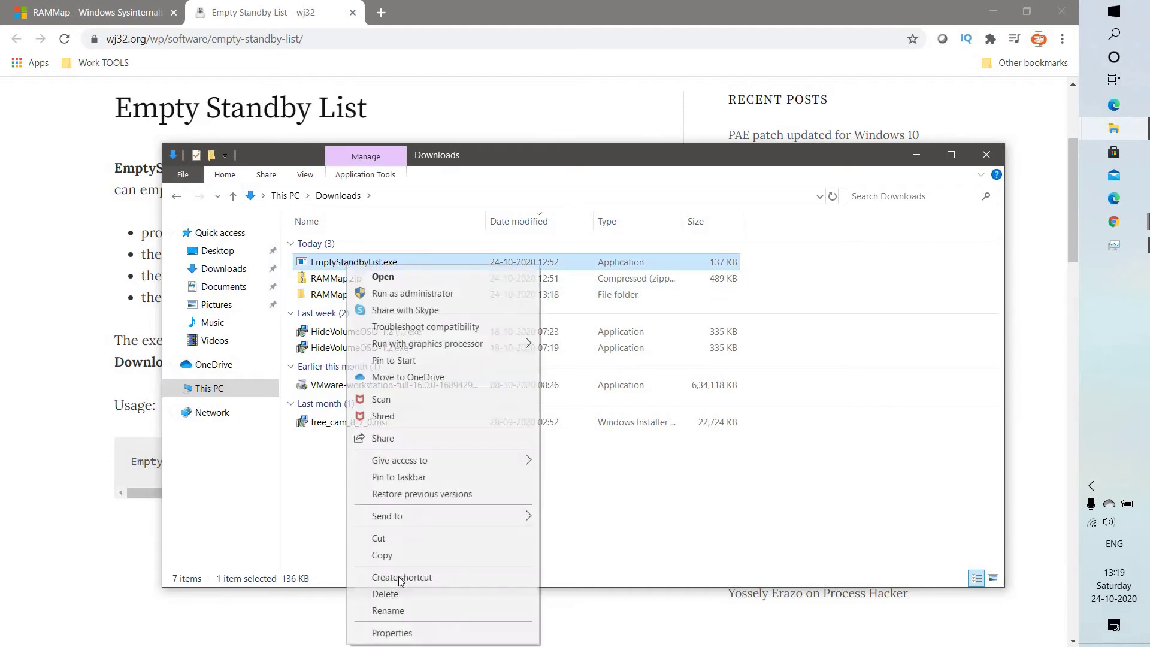
{"action": "left_click", "coordinate": [203, 396]}
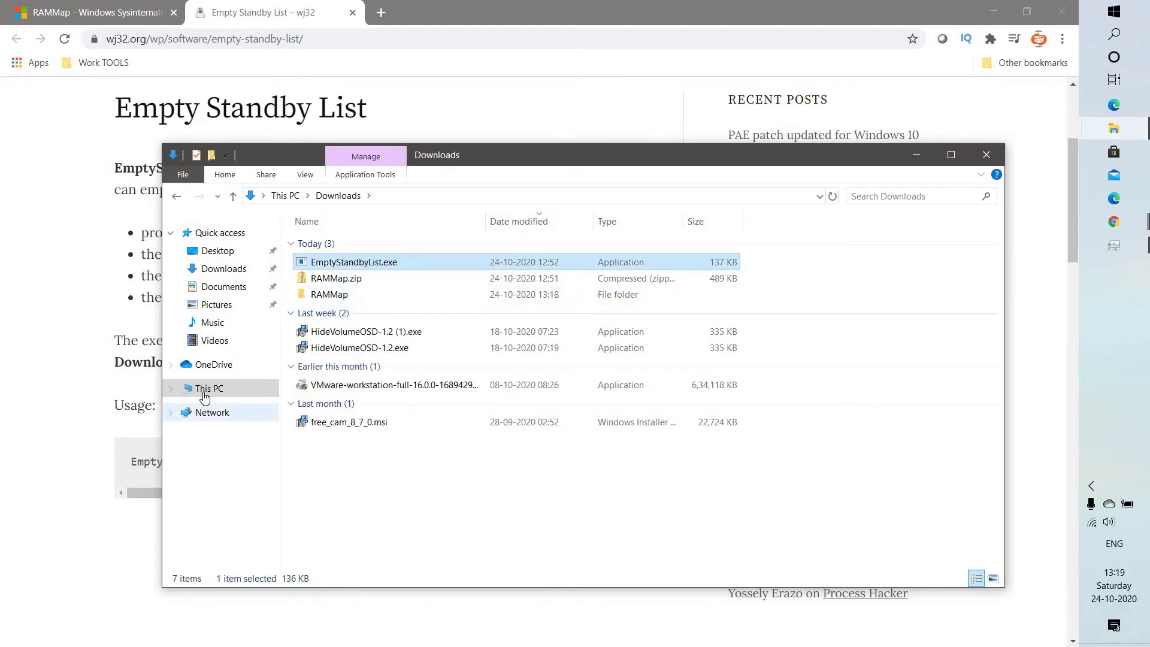
Create a 'Clear Cache' folder on C: and paste EmptyStandbyList.exe into it
{"action": "left_click", "coordinate": [207, 389]}
{"action": "double_click", "coordinate": [364, 428]}
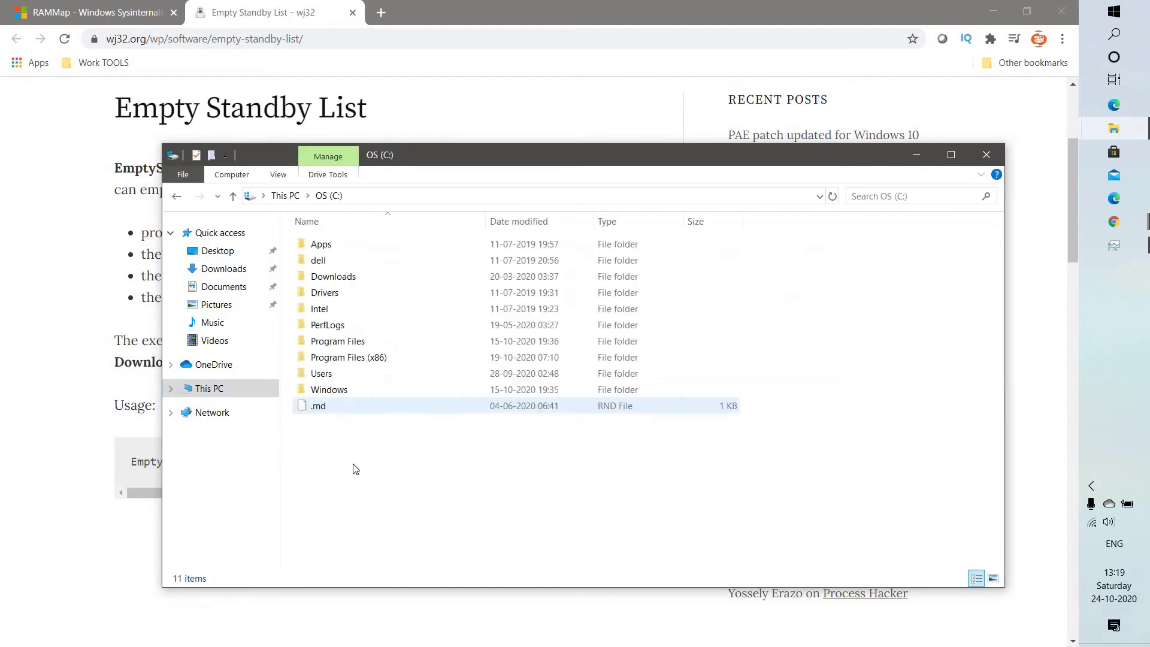
{"action": "right_click", "coordinate": [354, 466]}
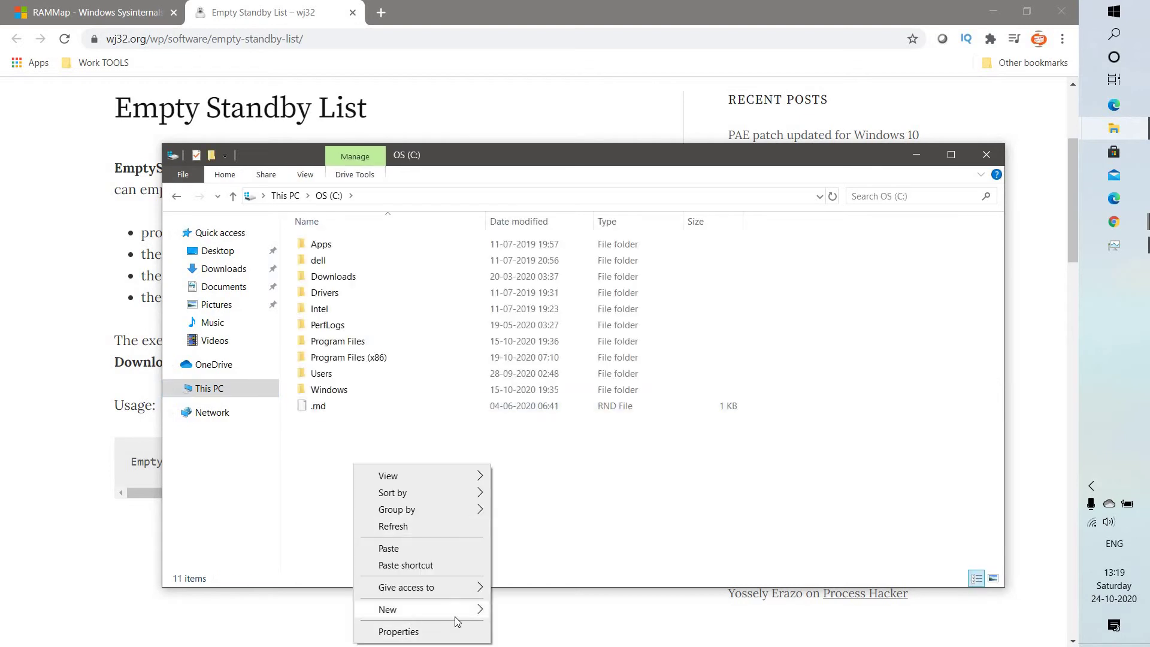
{"action": "type", "text": "wf"}
{"action": "type", "text": "Clear Ca"}
{"action": "type", "text": "che"}
{"action": "key", "text": "Return"}
{"action": "key", "text": "Return"}
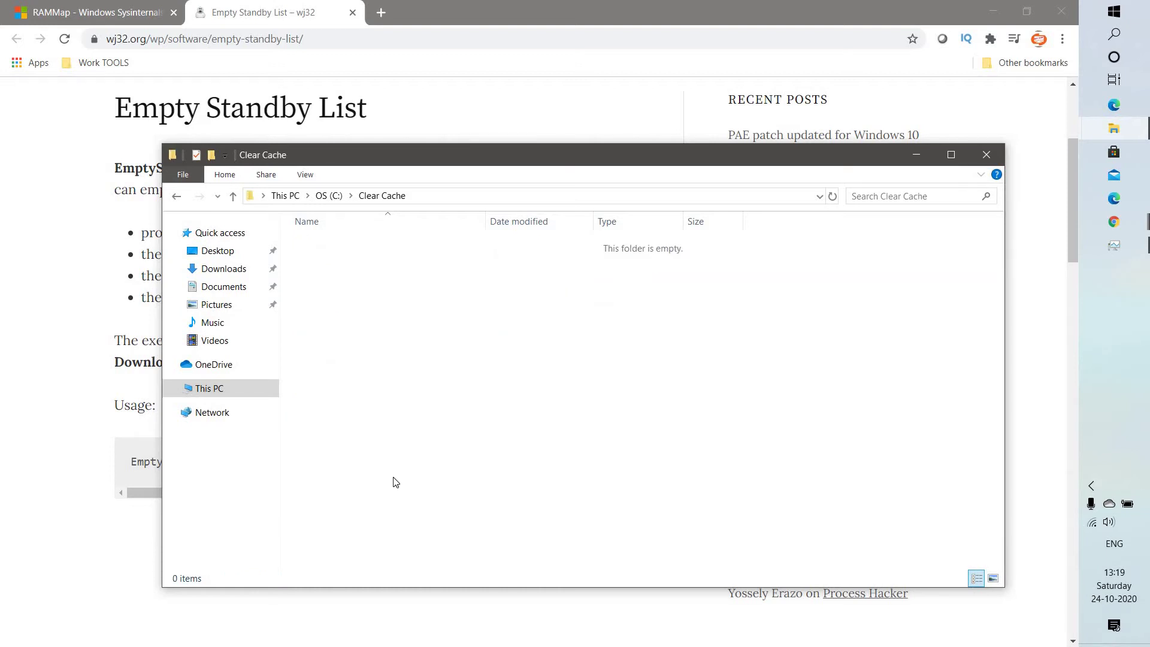
{"action": "key", "text": "ctrl+v"}
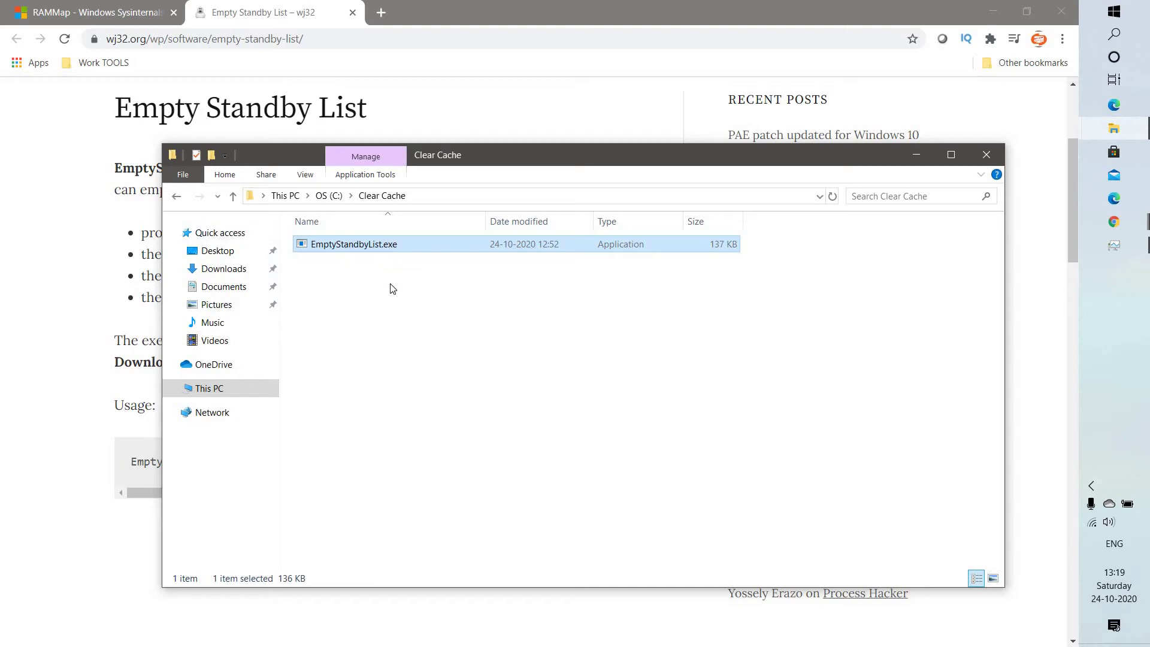
{"action": "left_click", "coordinate": [368, 273]}
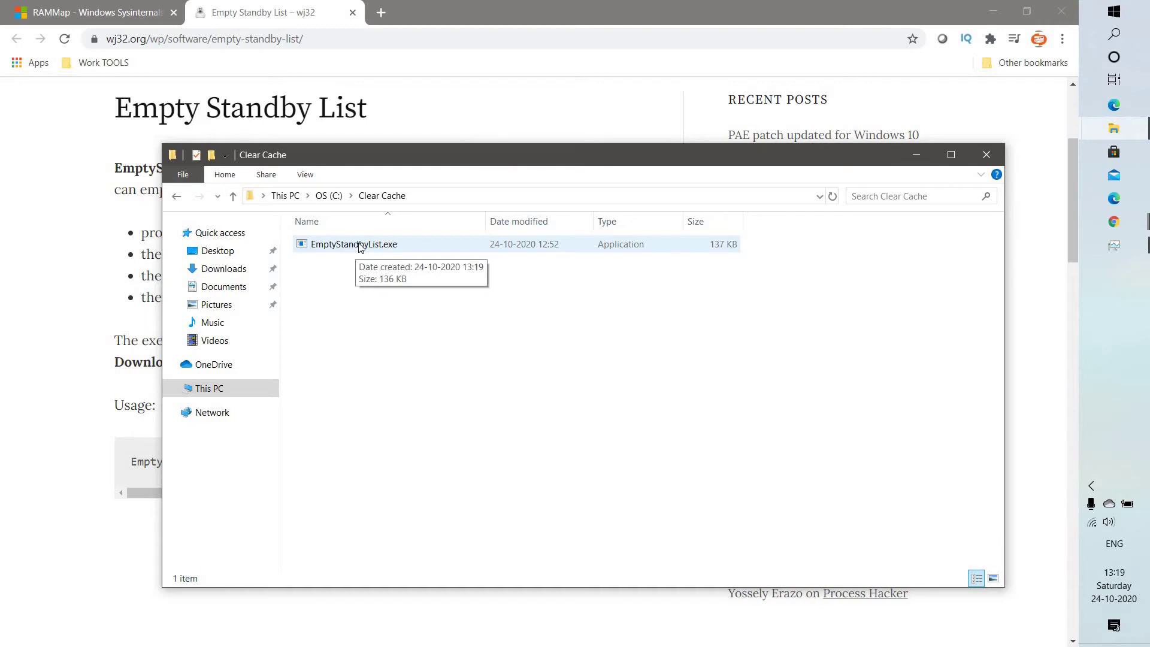
Tick 'Run this program as an administrator' in EmptyStandbyList.exe's Compatibility properties
{"action": "right_click", "coordinate": [361, 248]}
{"action": "left_click", "coordinate": [419, 606]}
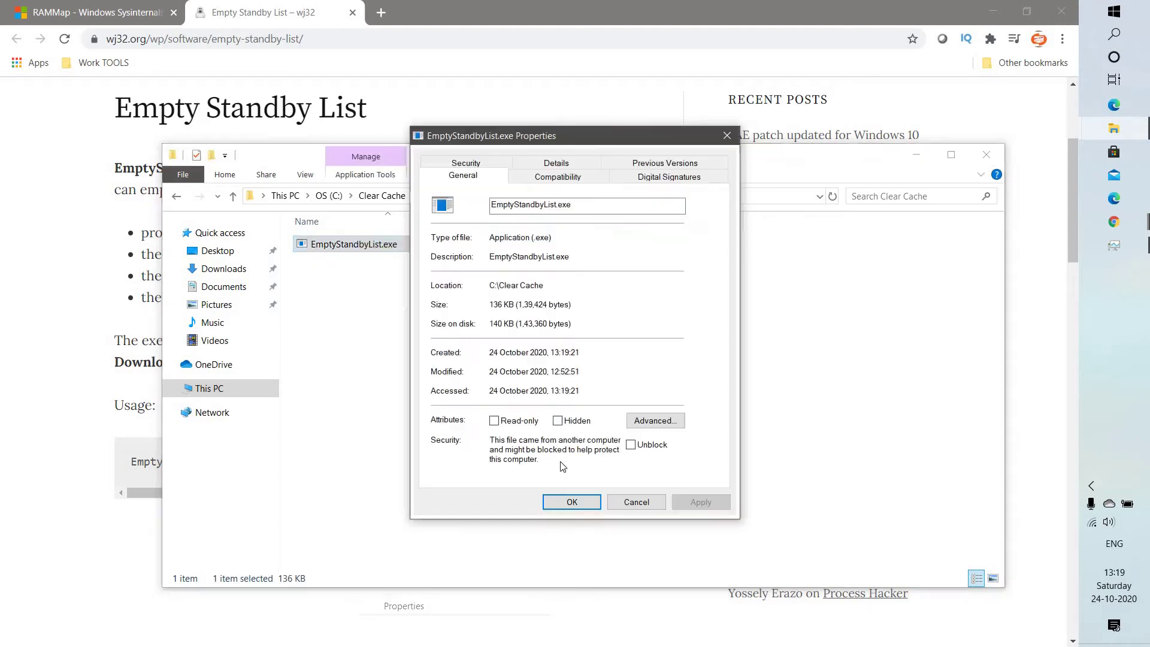
{"action": "left_click", "coordinate": [574, 179]}
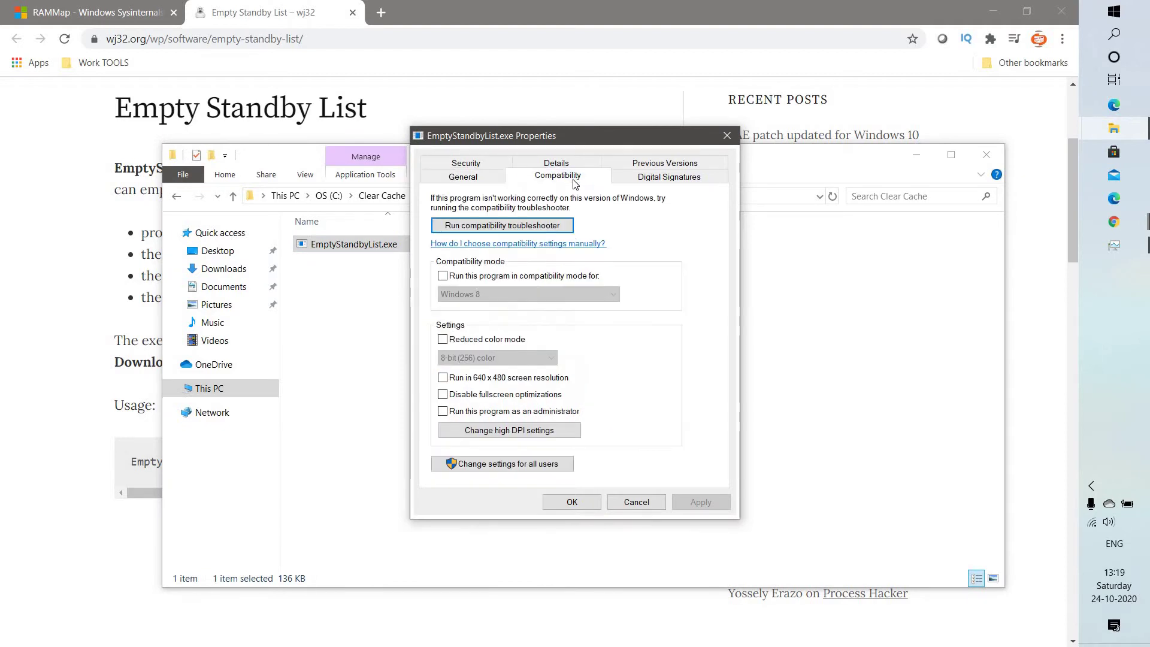
{"action": "left_click", "coordinate": [444, 413]}
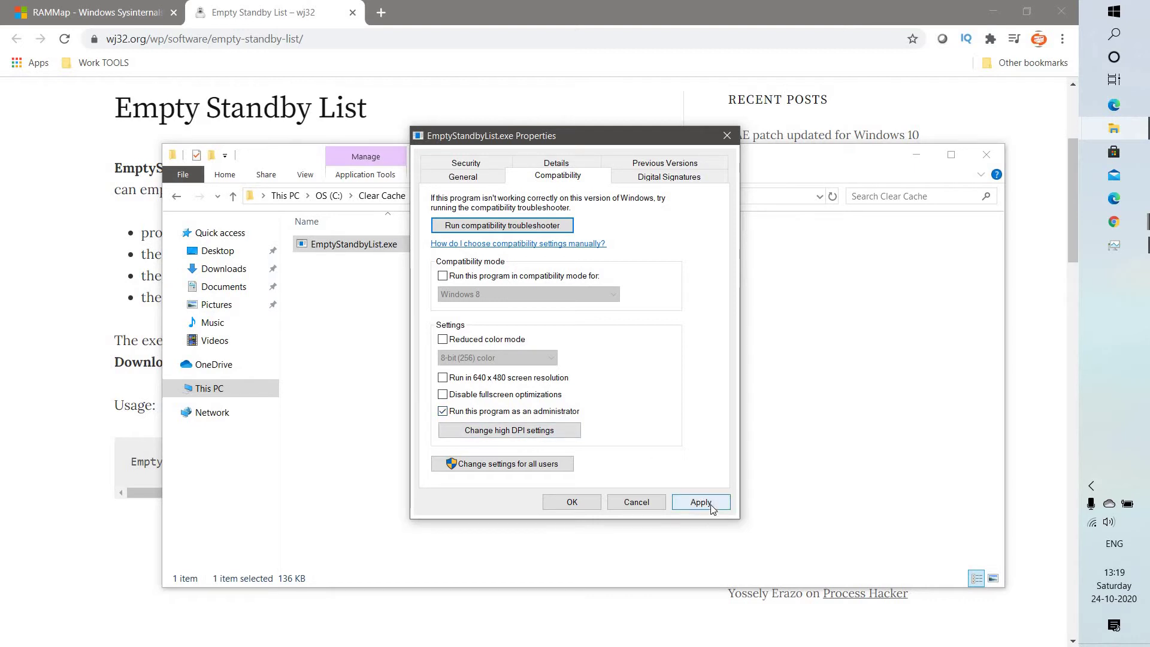
{"action": "left_click", "coordinate": [555, 504]}
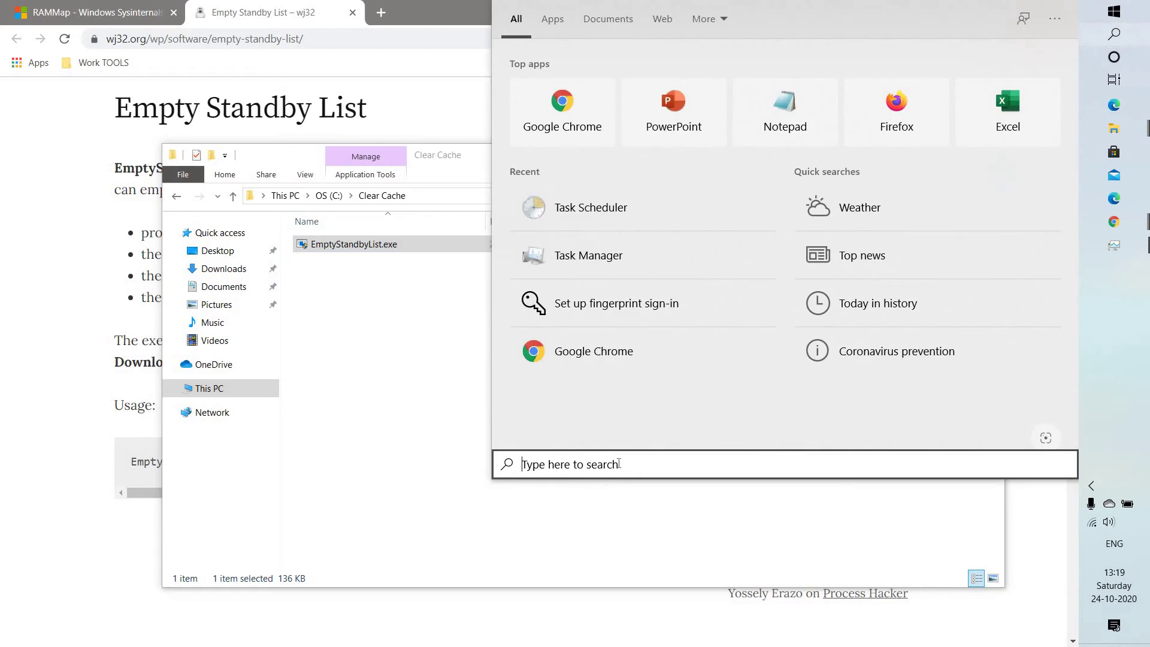
Launch Task Scheduler from search, maximize it, and start a new custom task
{"action": "type", "text": "task sche"}
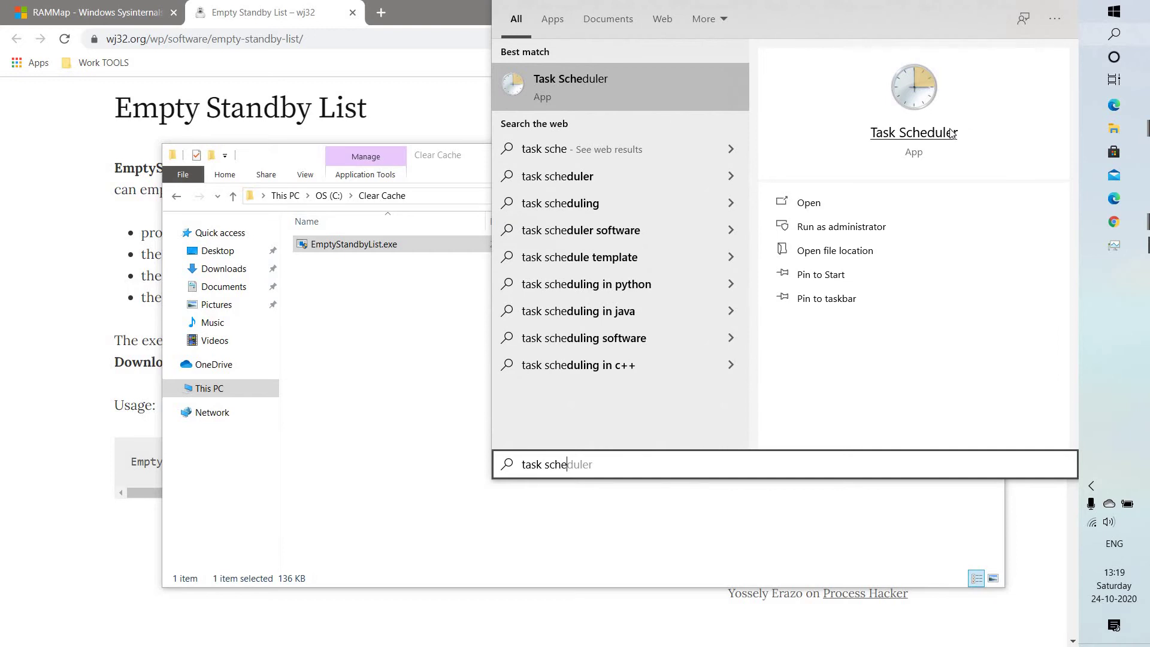
{"action": "left_click", "coordinate": [788, 228]}
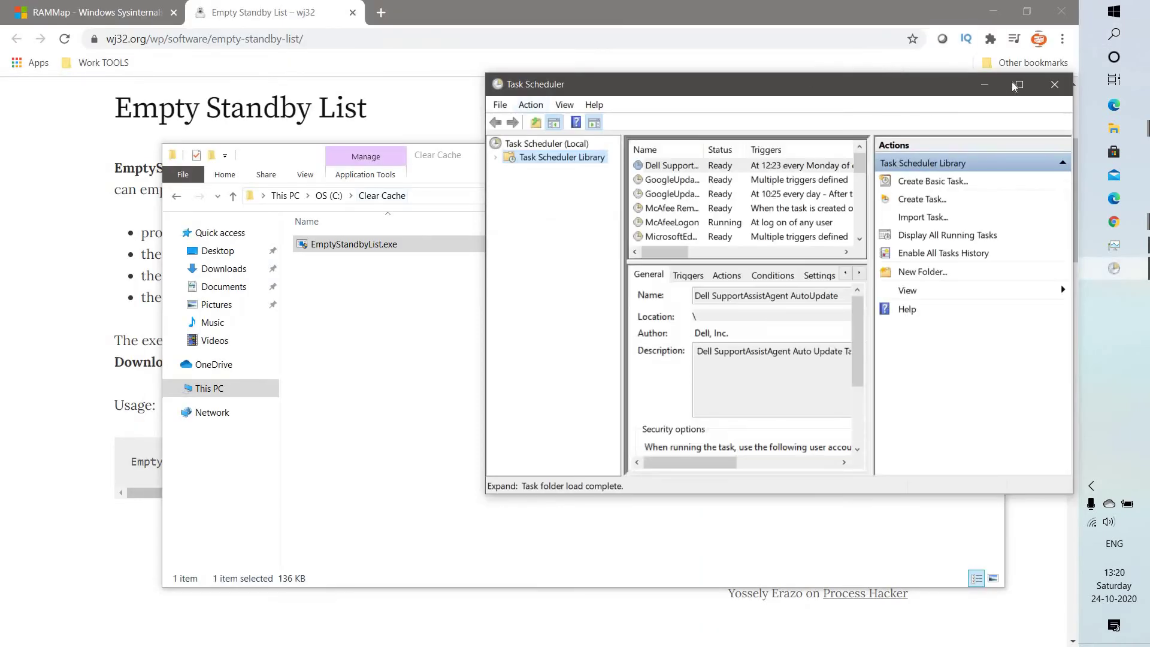
{"action": "left_click", "coordinate": [1018, 84]}
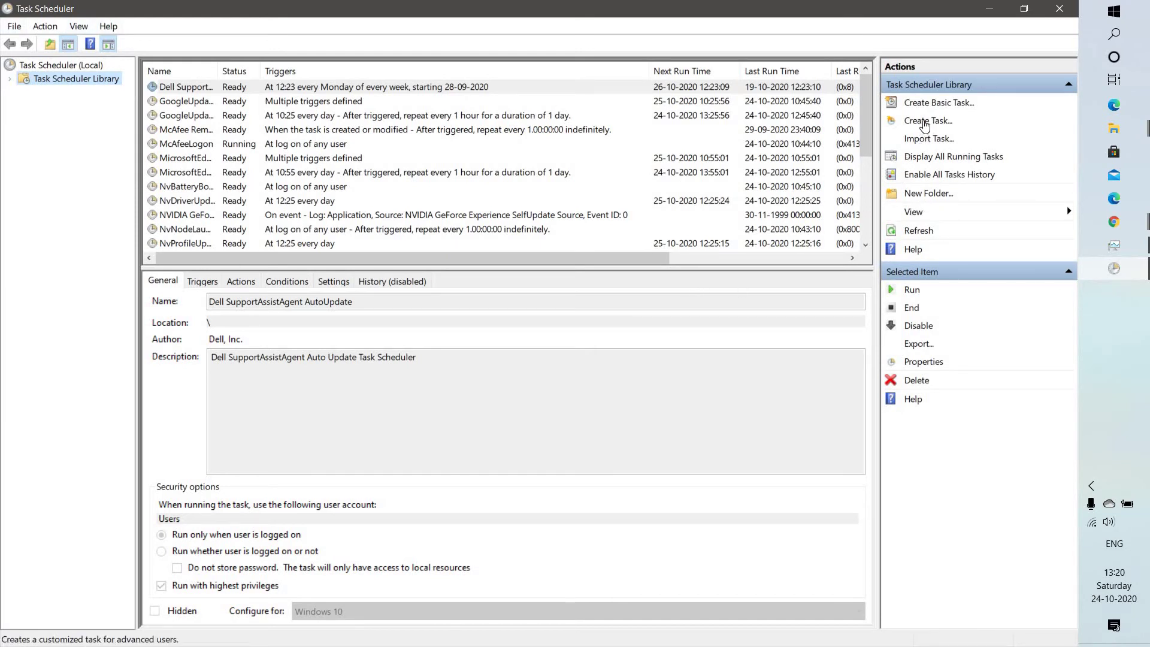
{"action": "left_click", "coordinate": [925, 123]}
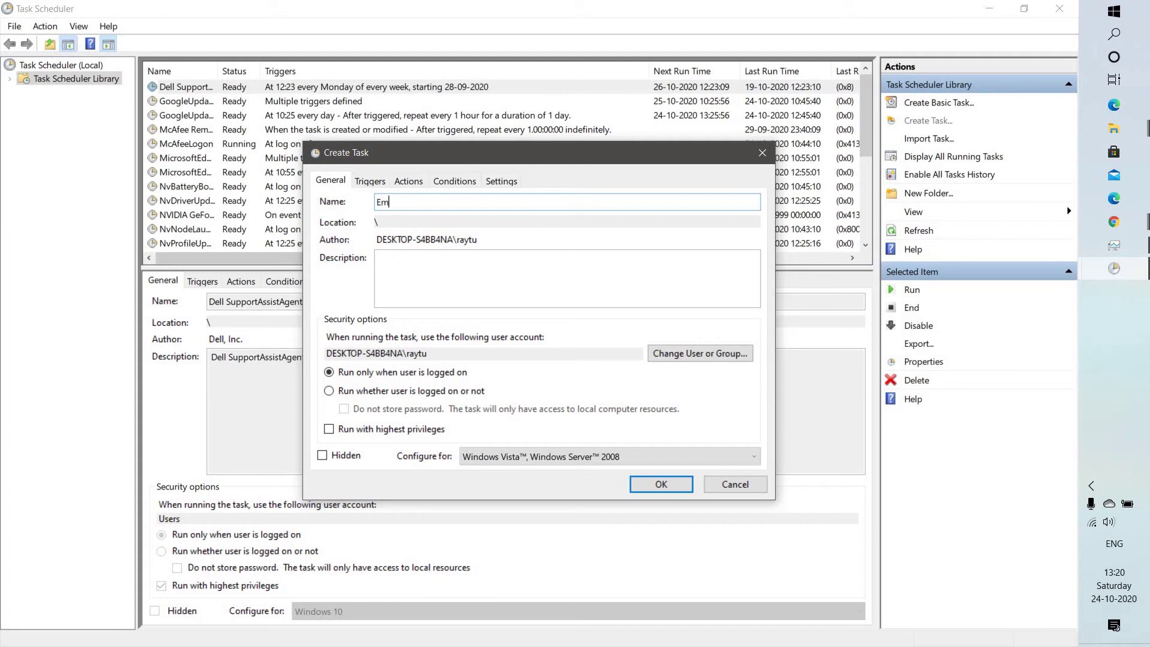
Name the new task EmtyCache, reuse EmtyCache as its description, and choose the run-as account
{"action": "type", "text": "EmtyCache"}
{"action": "key", "text": "ctrl+a"}
{"action": "key", "text": "ctrl+c"}
{"action": "left_click", "coordinate": [441, 267]}
{"action": "key", "text": "ctrl+v"}
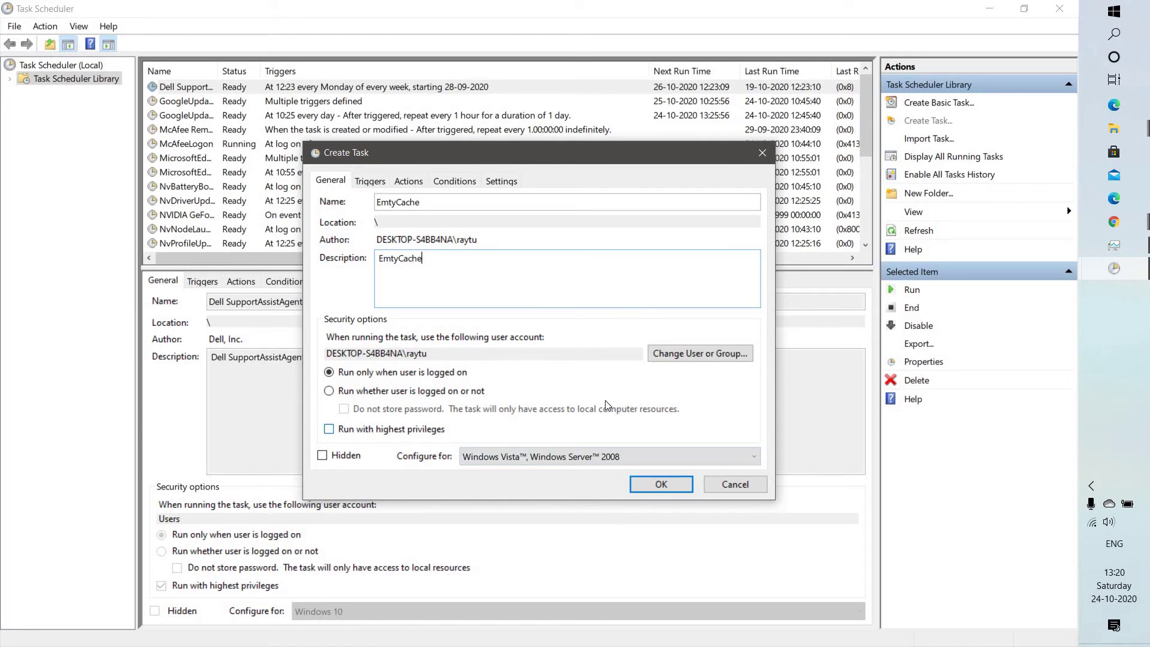
{"action": "left_click", "coordinate": [712, 355]}
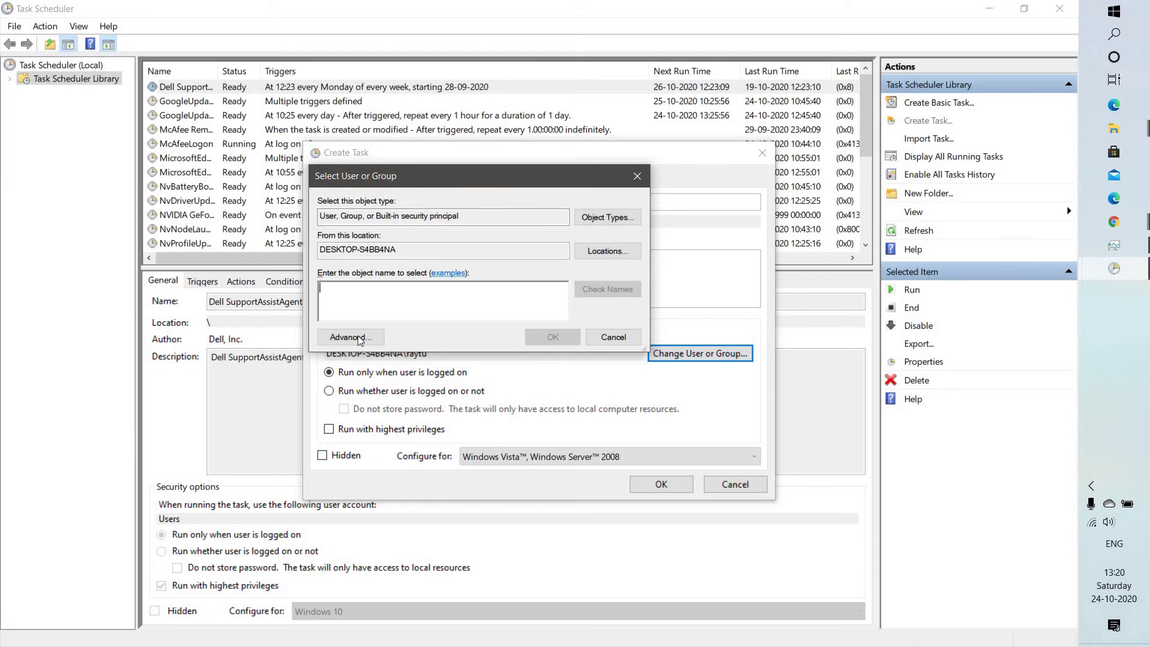
Find SYSTEM in the user search results and set the task to run as NT AUTHORITY\SYSTEM
{"action": "left_click", "coordinate": [359, 338]}
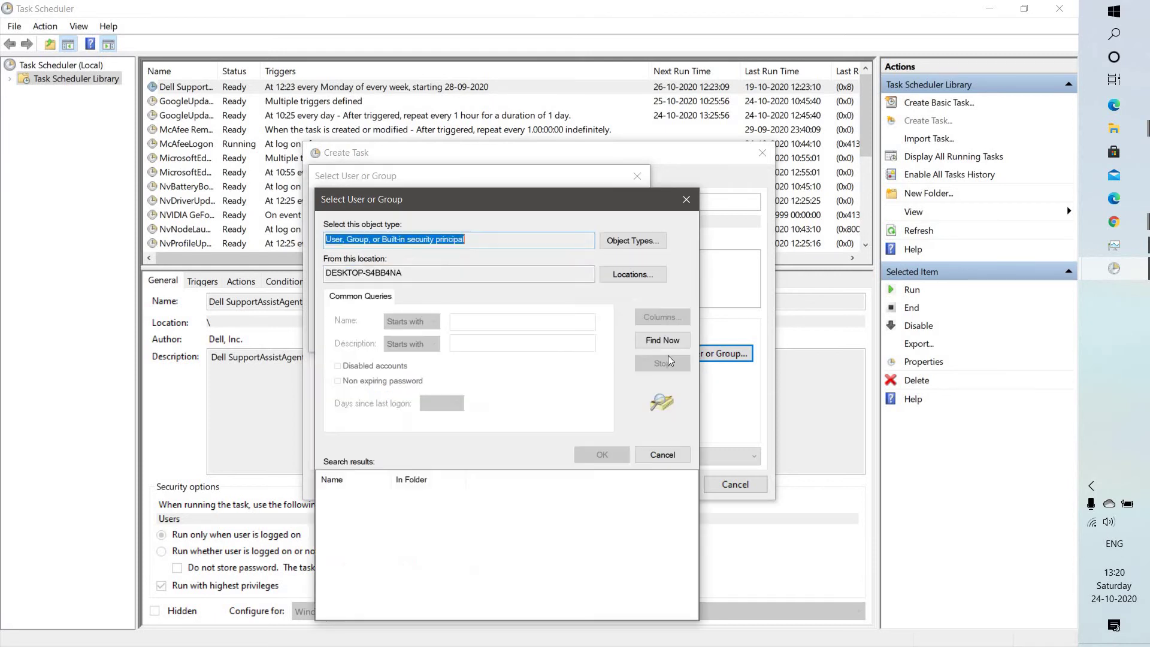
{"action": "left_click", "coordinate": [674, 347]}
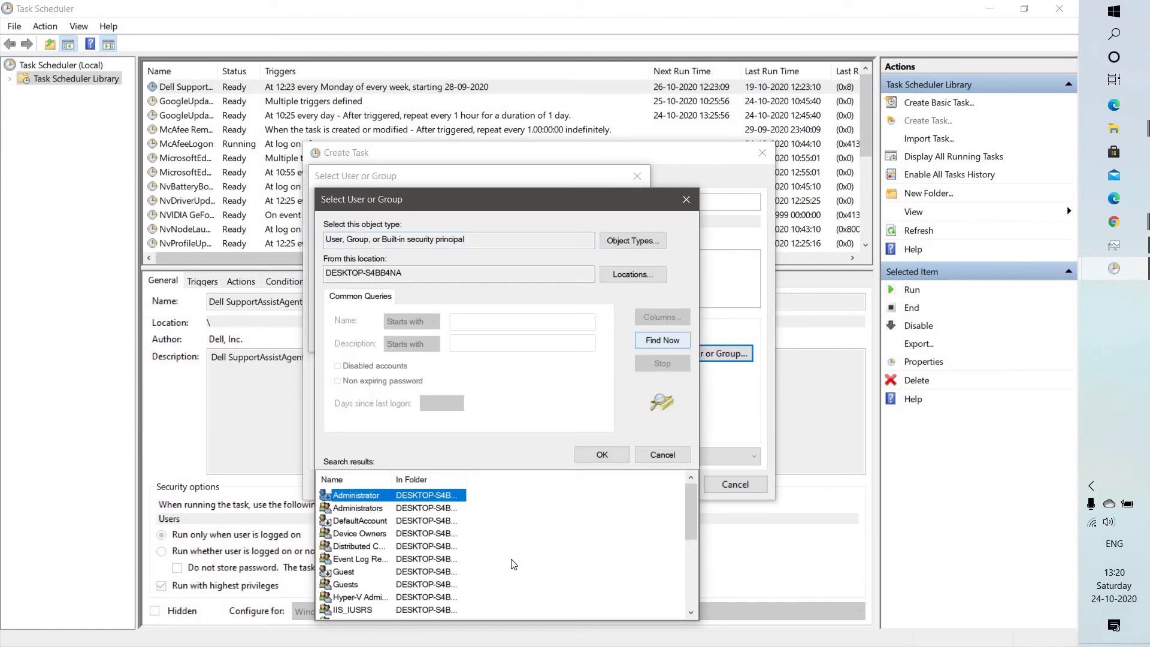
{"action": "scroll", "coordinate": [505, 544], "scroll_direction": "down", "scroll_amount": 5}
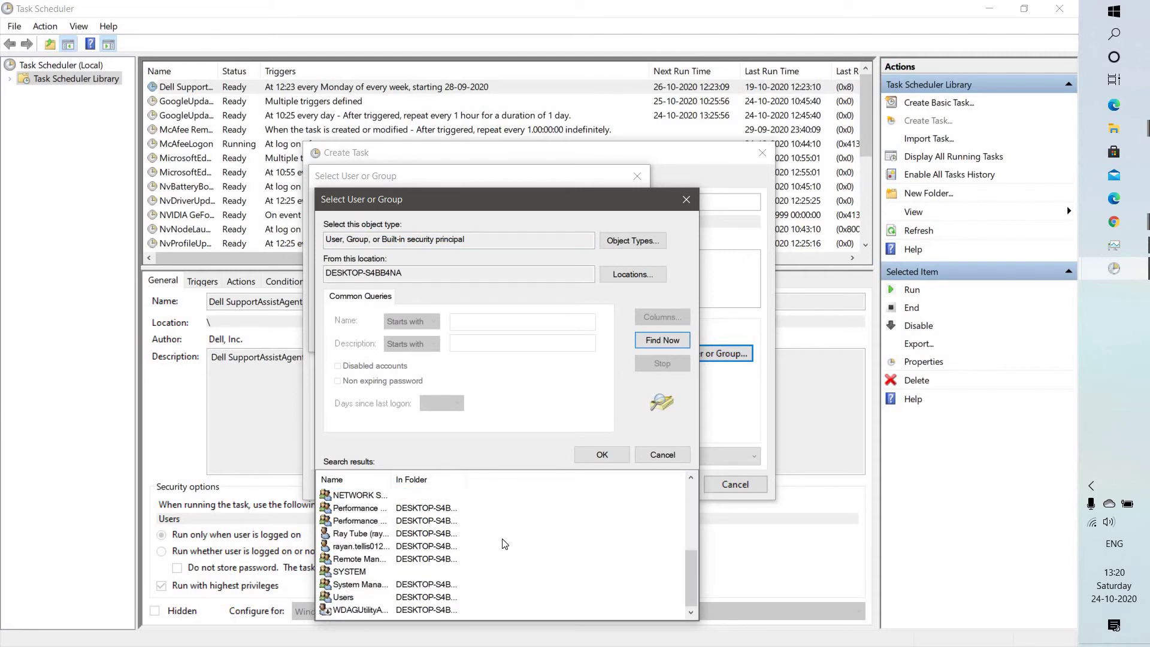
{"action": "left_click", "coordinate": [340, 572]}
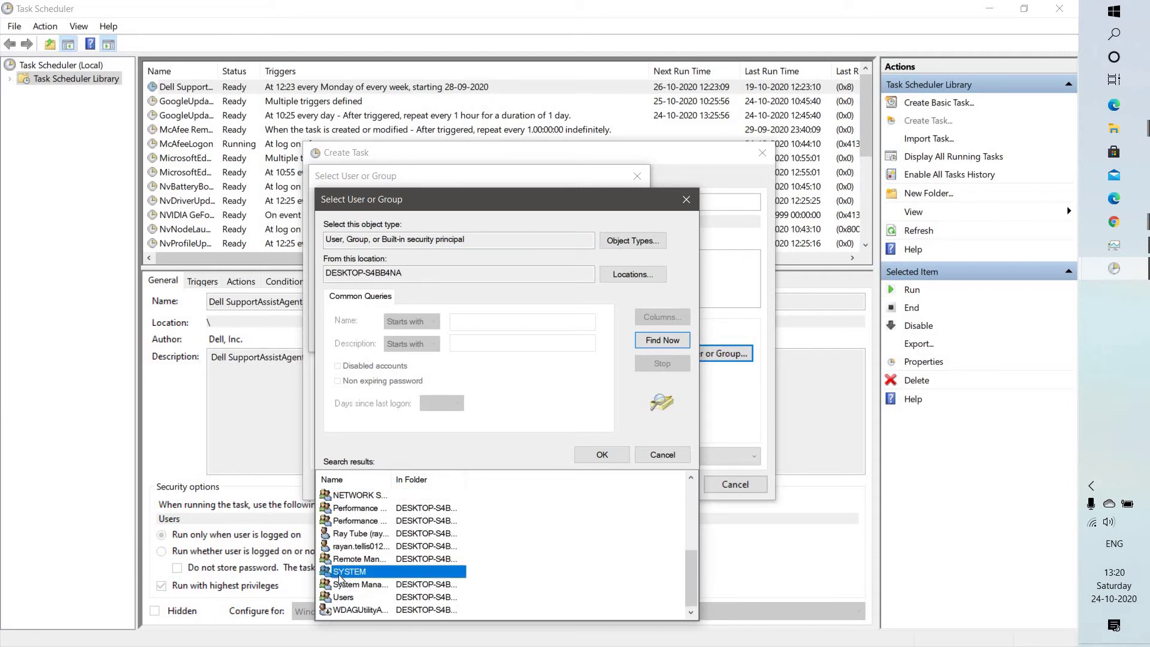
{"action": "double_click", "coordinate": [372, 572]}
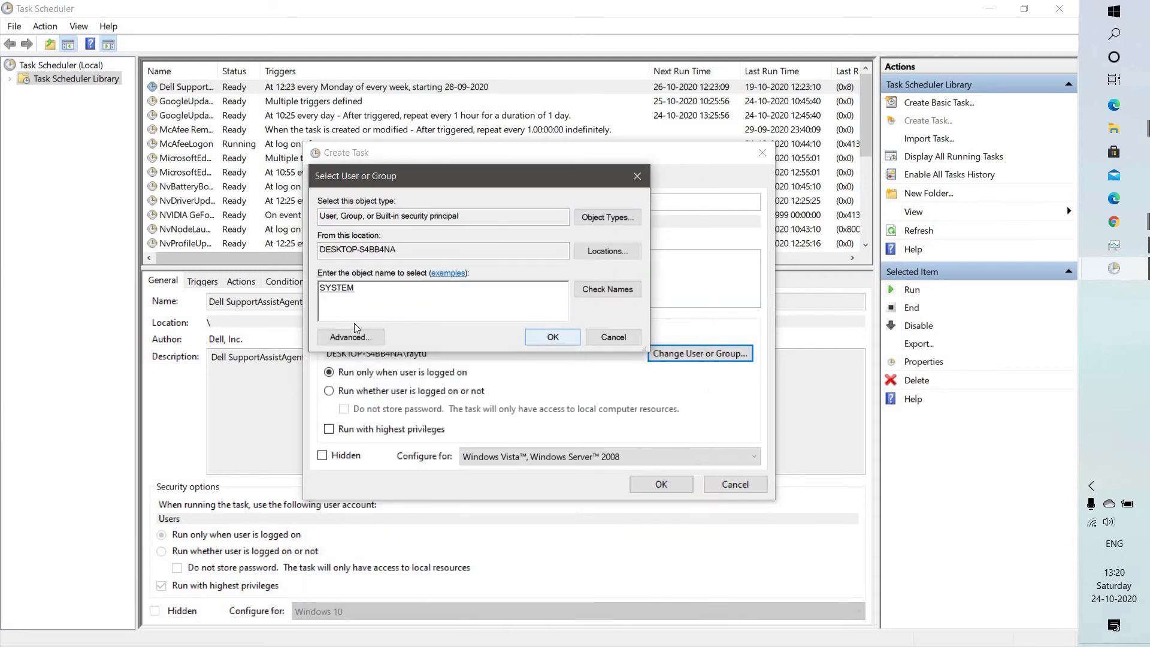
{"action": "double_click", "coordinate": [445, 300]}
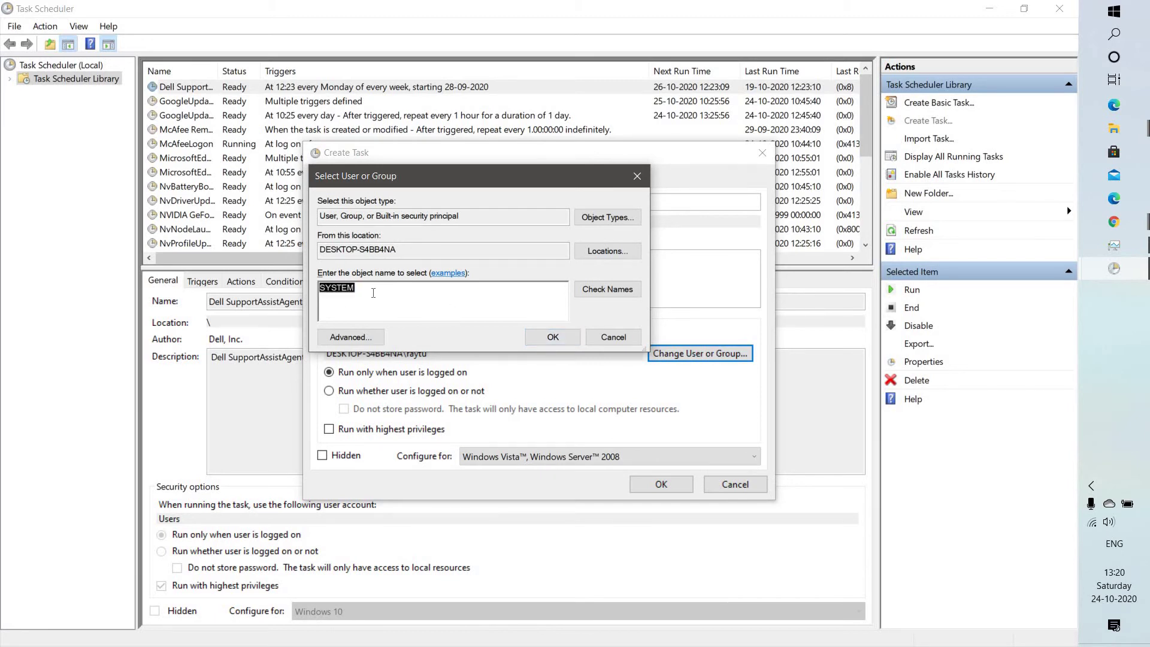
{"action": "left_click", "coordinate": [373, 293]}
{"action": "double_click", "coordinate": [373, 293]}
{"action": "left_click", "coordinate": [554, 337]}
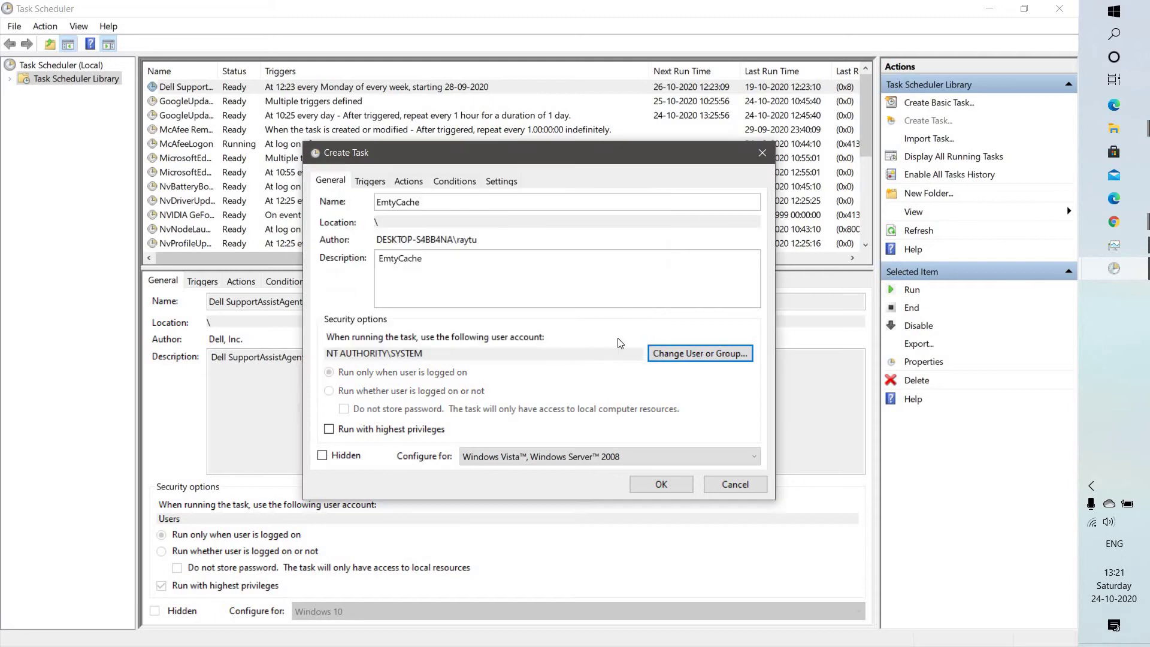
Enable Run with highest privileges, configure for Windows 10, and start a new trigger
{"action": "left_click", "coordinate": [335, 430]}
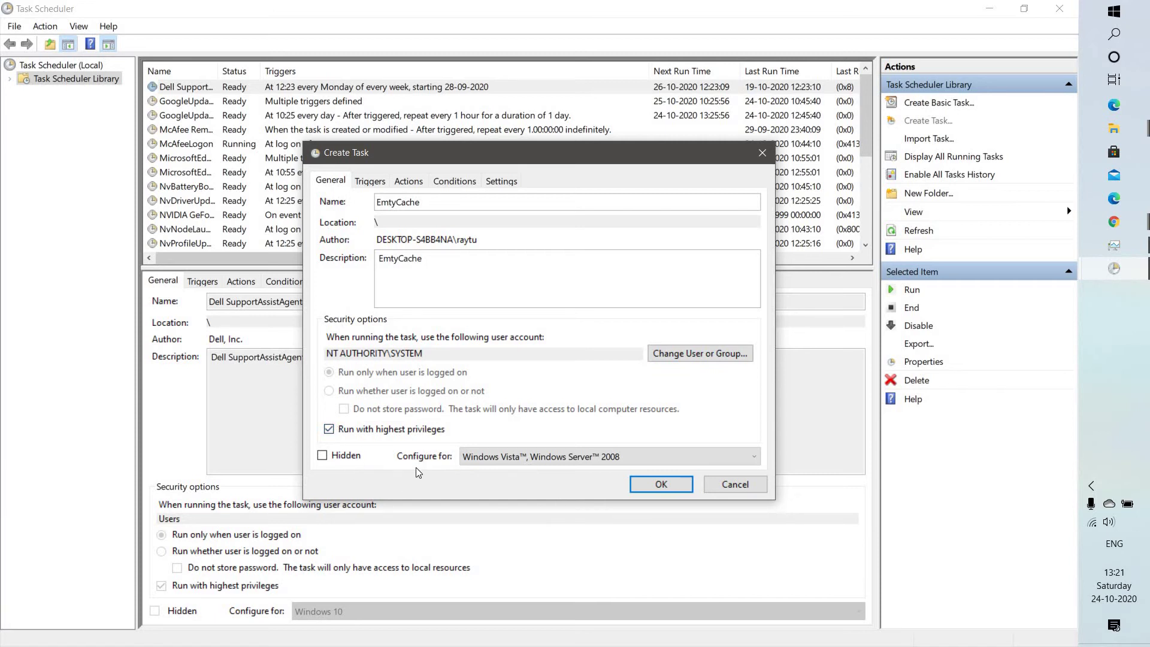
{"action": "left_click", "coordinate": [527, 462]}
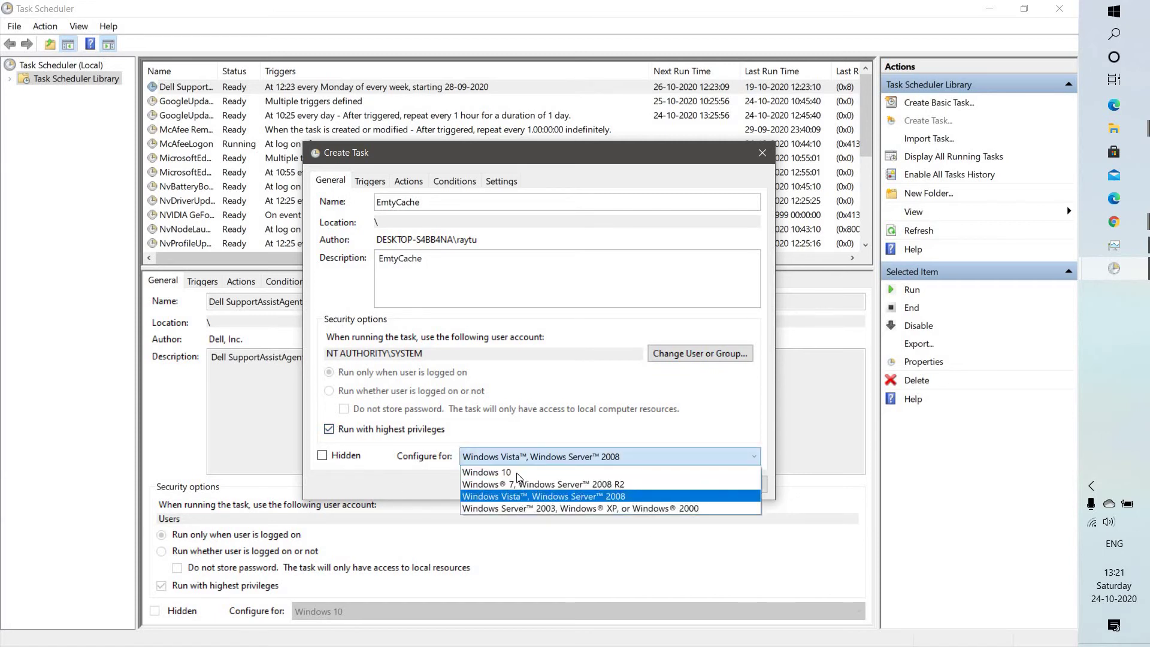
{"action": "left_click", "coordinate": [519, 473]}
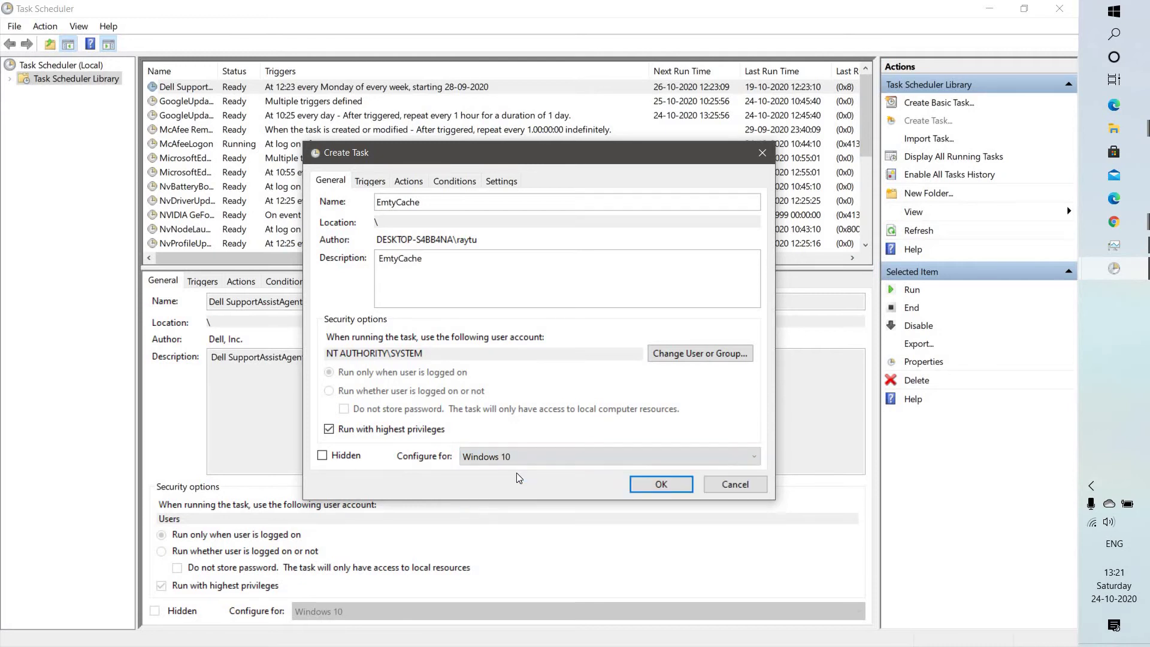
{"action": "left_click", "coordinate": [370, 181]}
{"action": "left_click", "coordinate": [357, 452]}
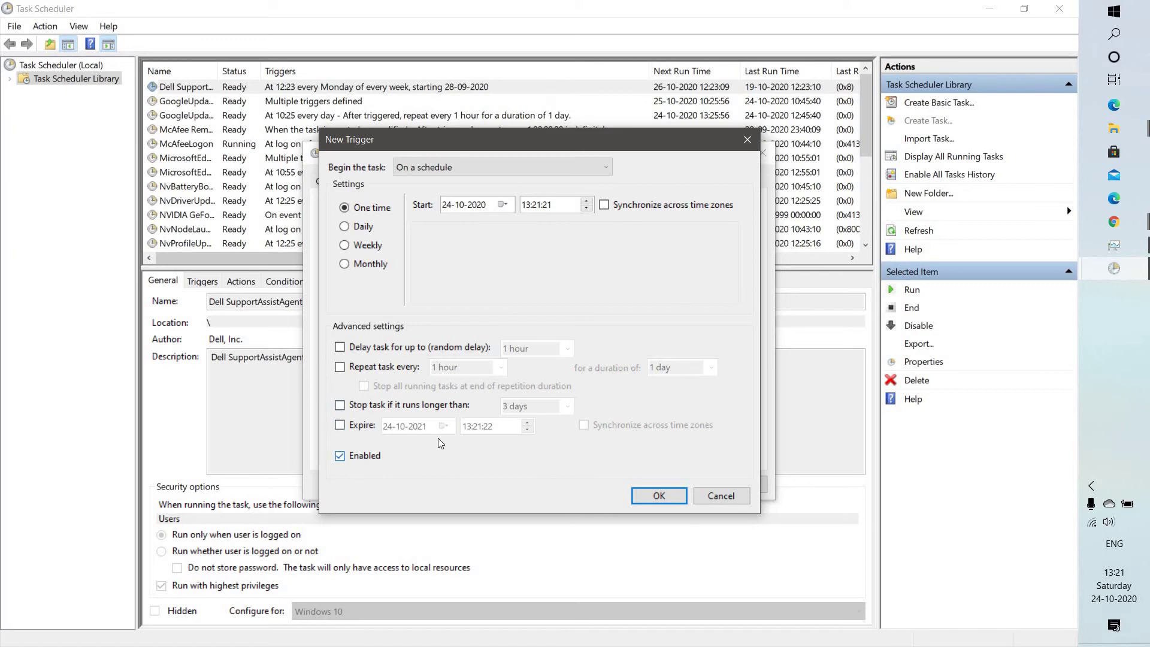
Make the one-time 13:21 trigger on 24-10-2020 repeat every 5 minutes indefinitely
{"action": "left_click", "coordinate": [340, 368]}
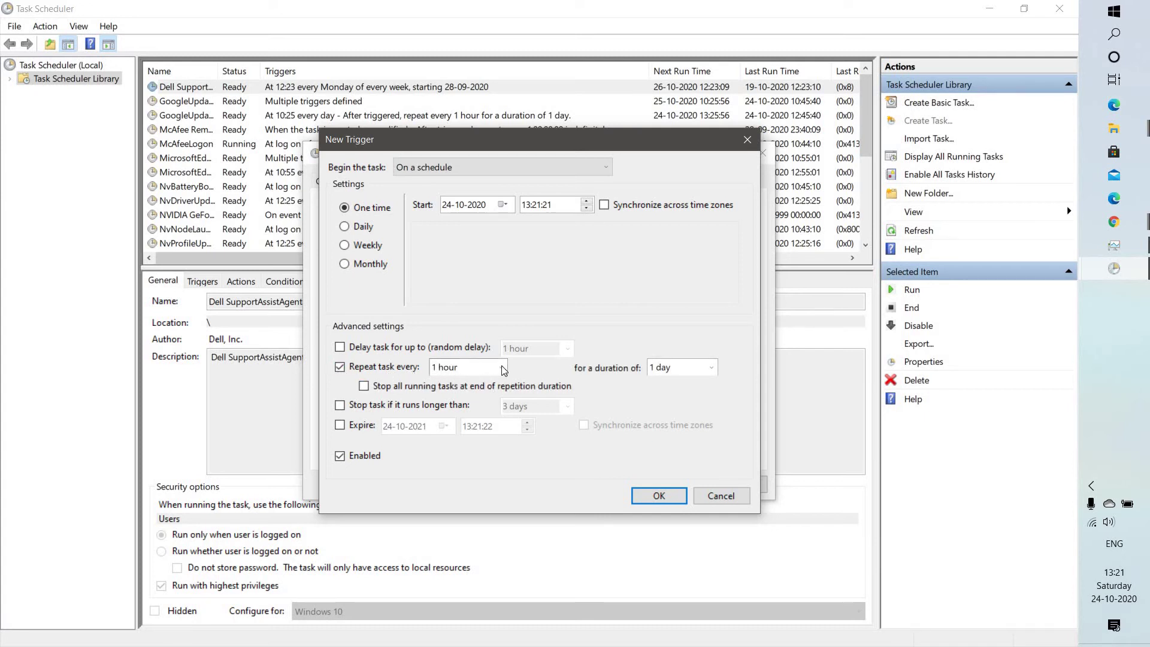
{"action": "left_click", "coordinate": [502, 368]}
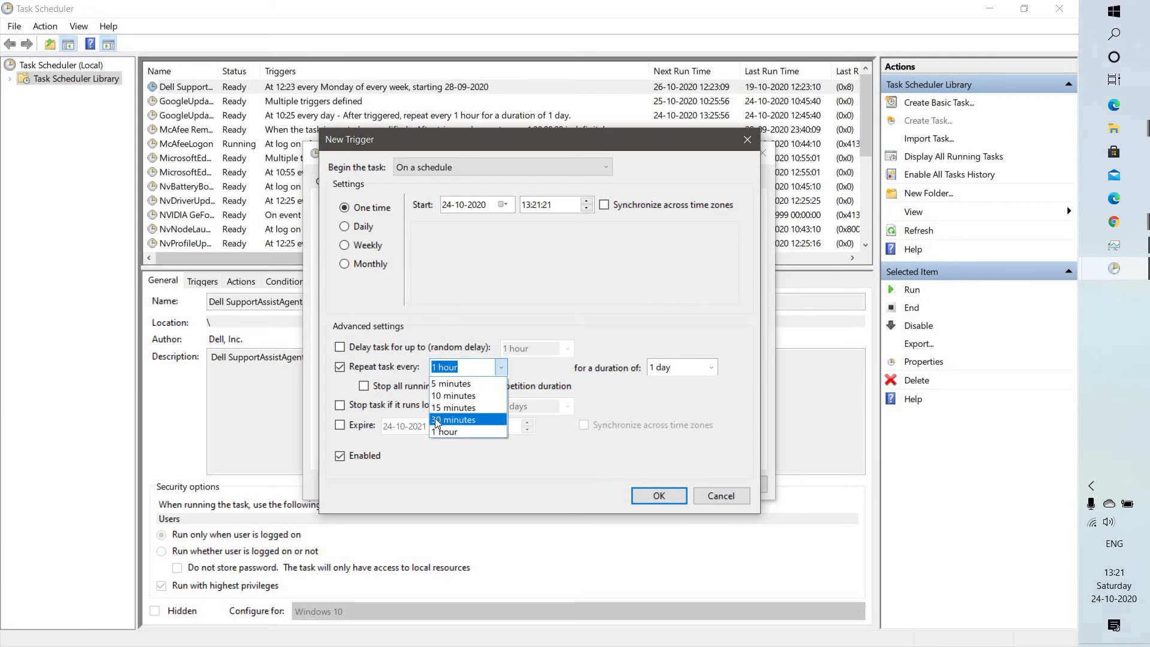
{"action": "left_click", "coordinate": [454, 387]}
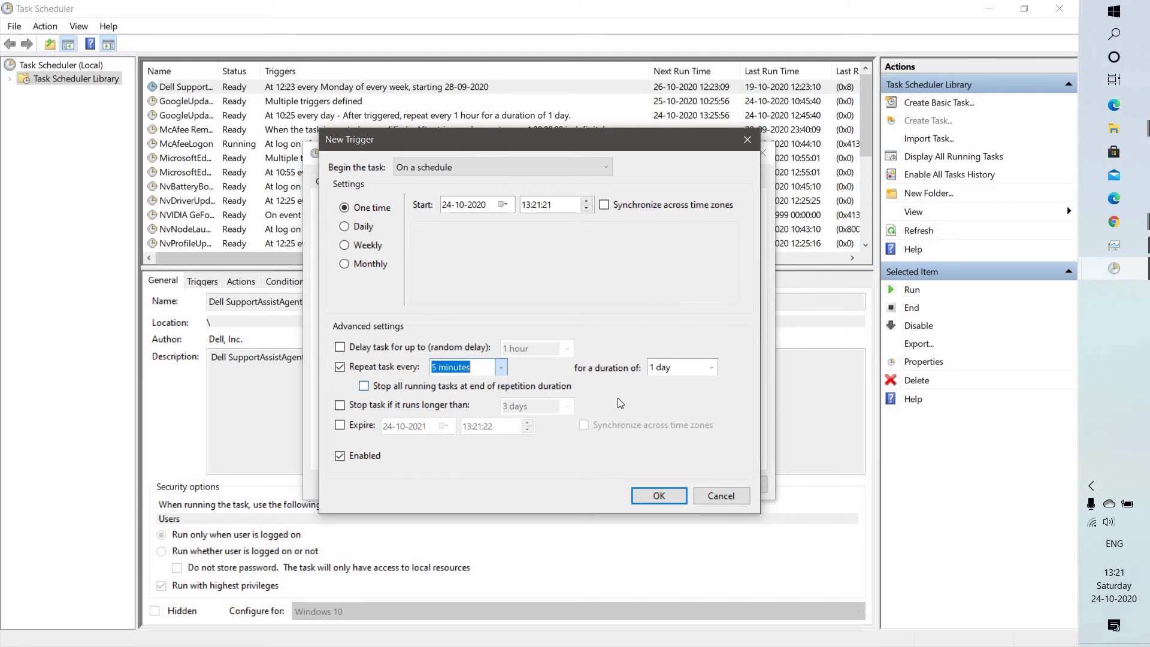
{"action": "left_click", "coordinate": [713, 368]}
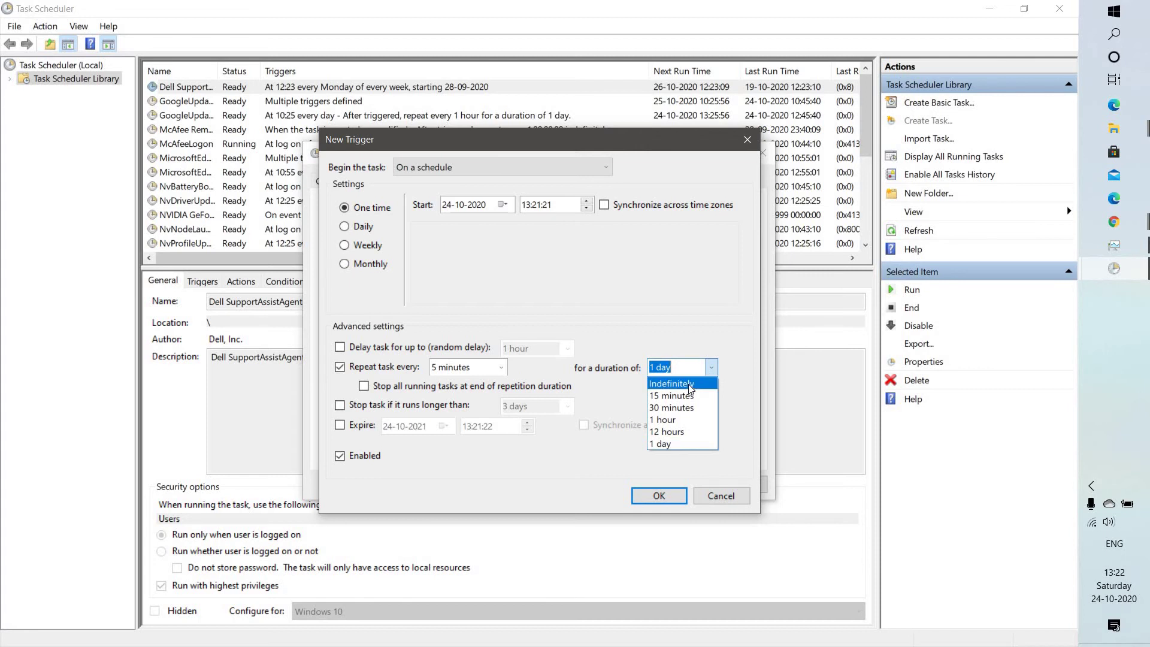
{"action": "left_click", "coordinate": [691, 386]}
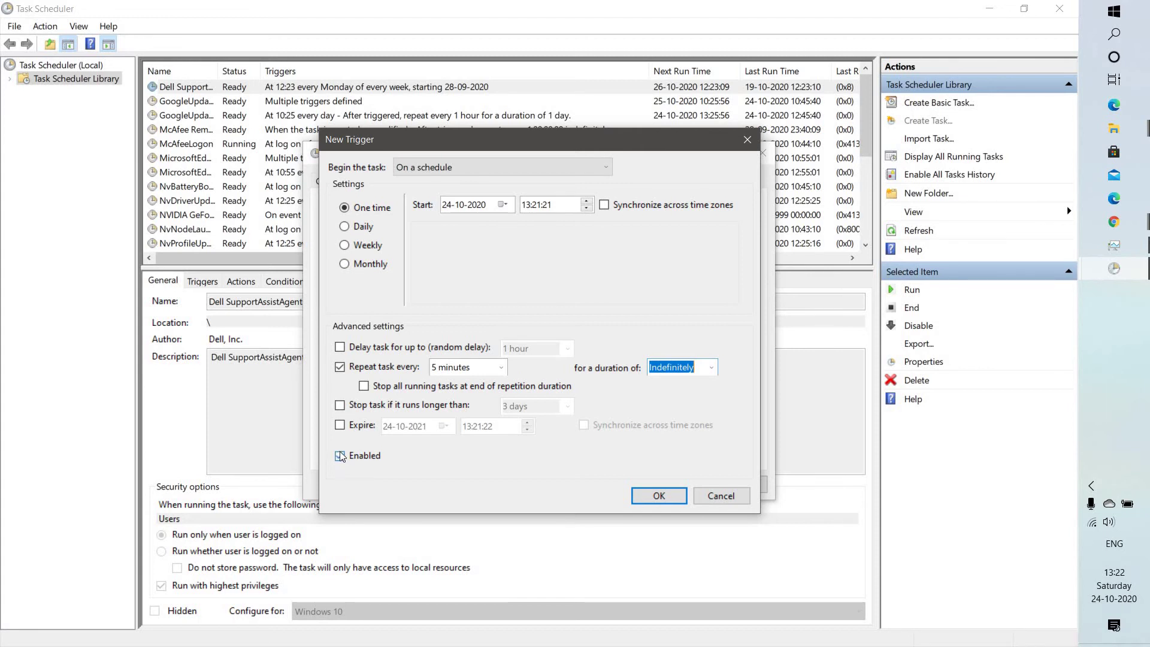
{"action": "left_click", "coordinate": [658, 497]}
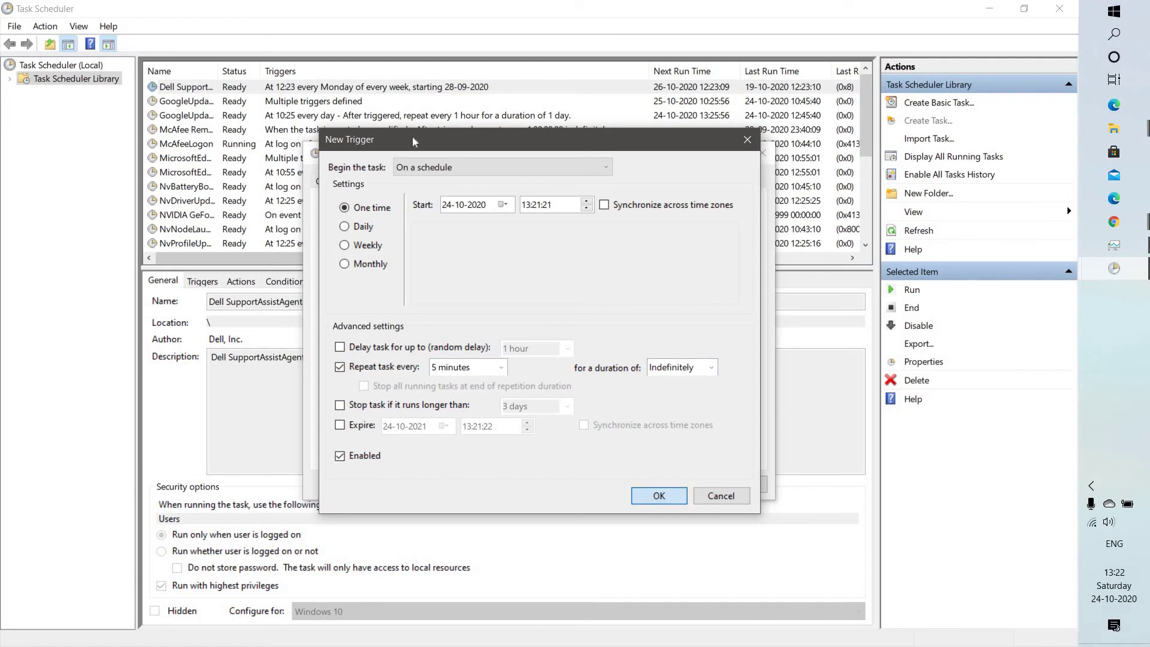
{"action": "left_click", "coordinate": [459, 168]}
{"action": "left_click", "coordinate": [456, 180]}
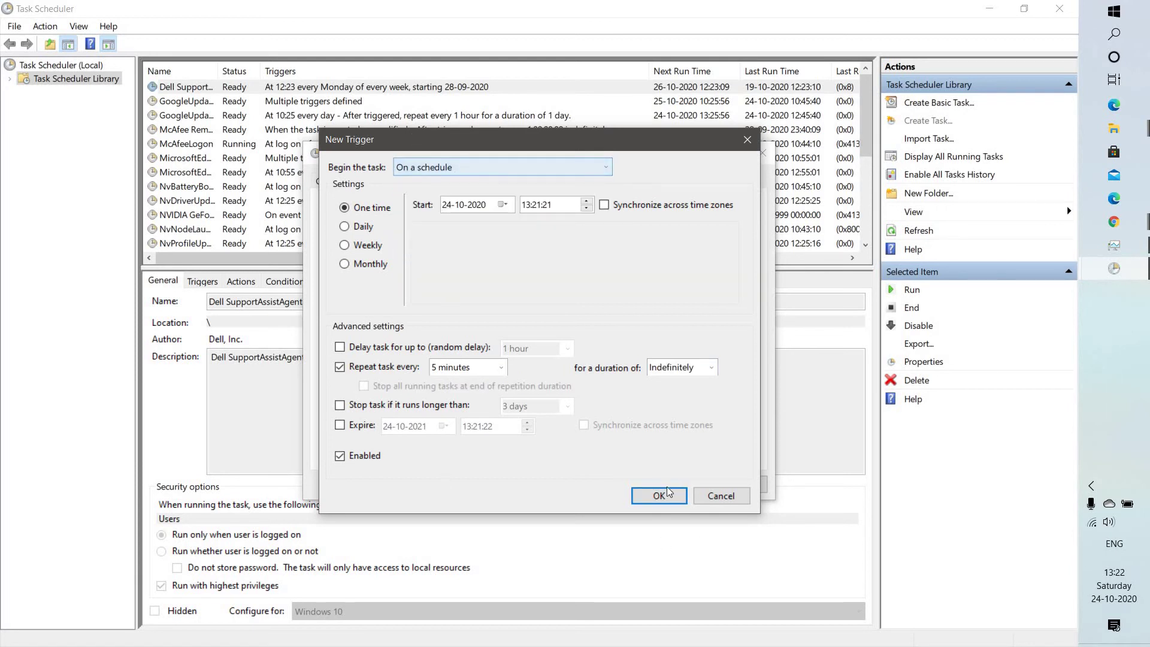
{"action": "left_click", "coordinate": [659, 495]}
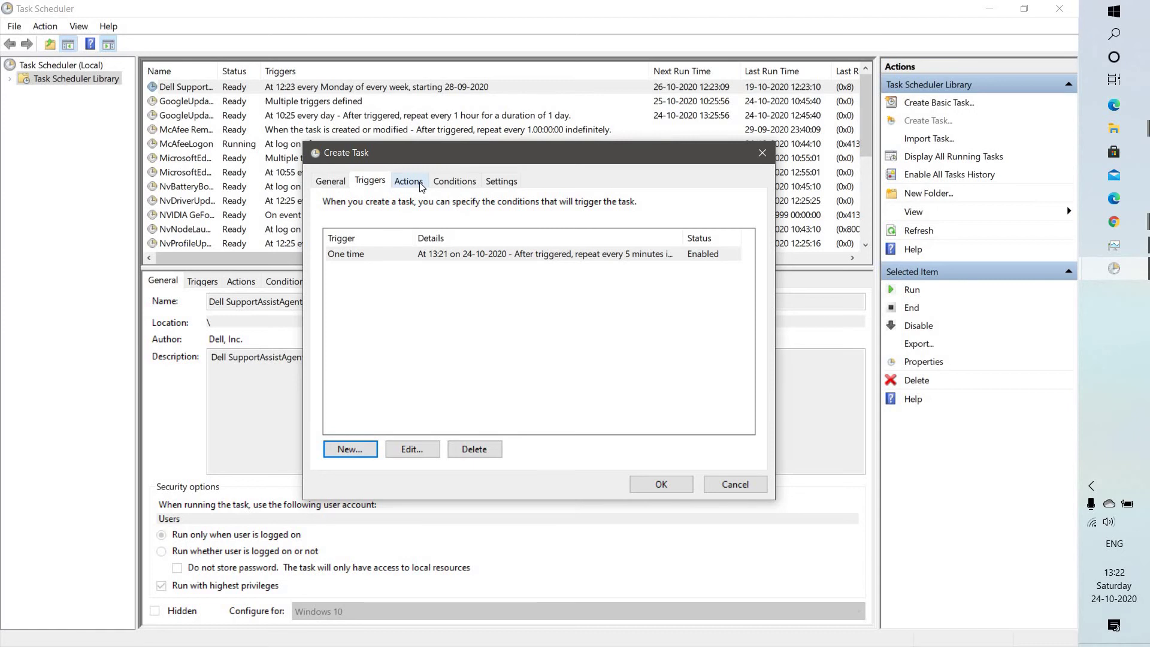
Add a Start a program action that runs C:\Clear Cache\EmptyStandbyList.exe
{"action": "left_click", "coordinate": [409, 182]}
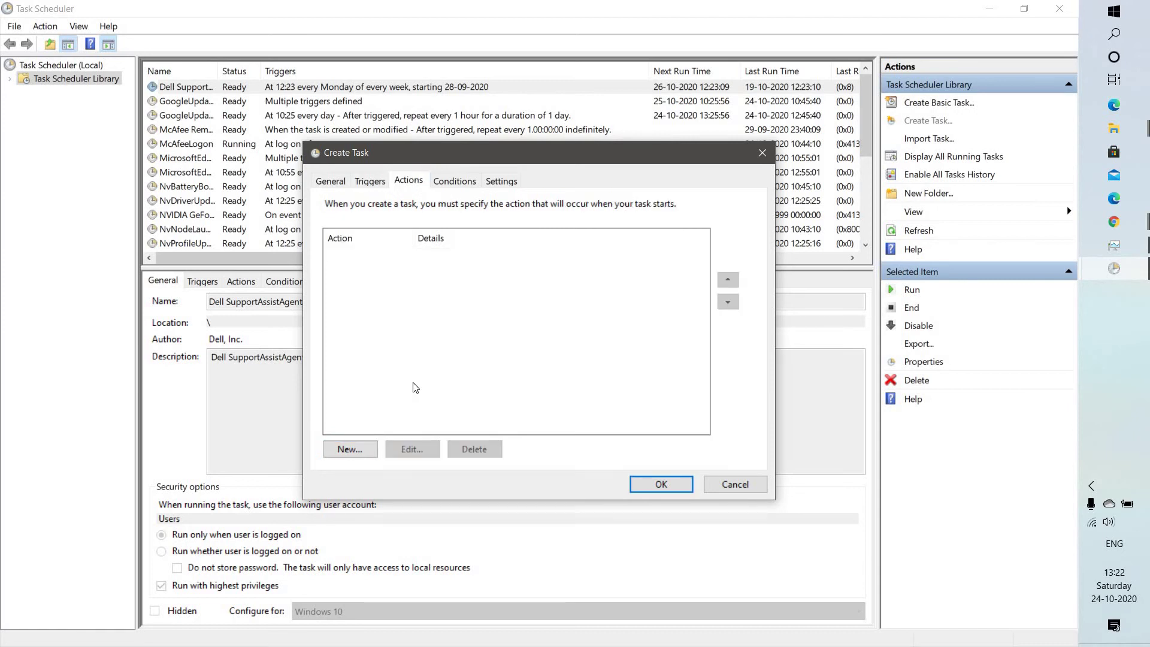
{"action": "left_click", "coordinate": [349, 449]}
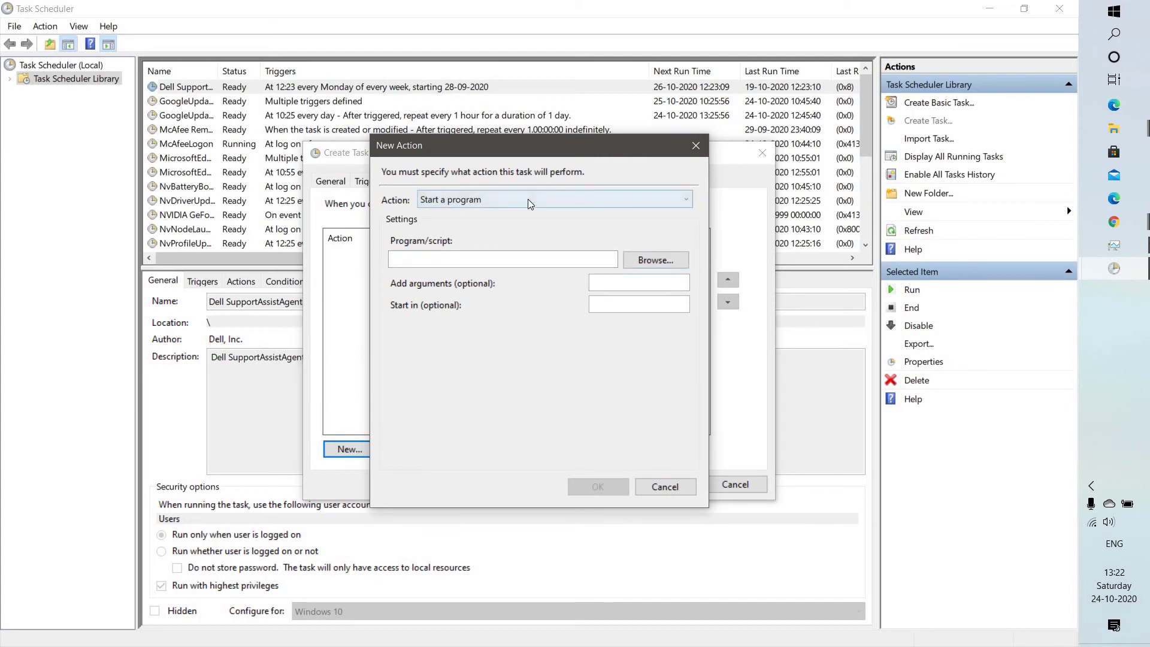
{"action": "left_click", "coordinate": [656, 260]}
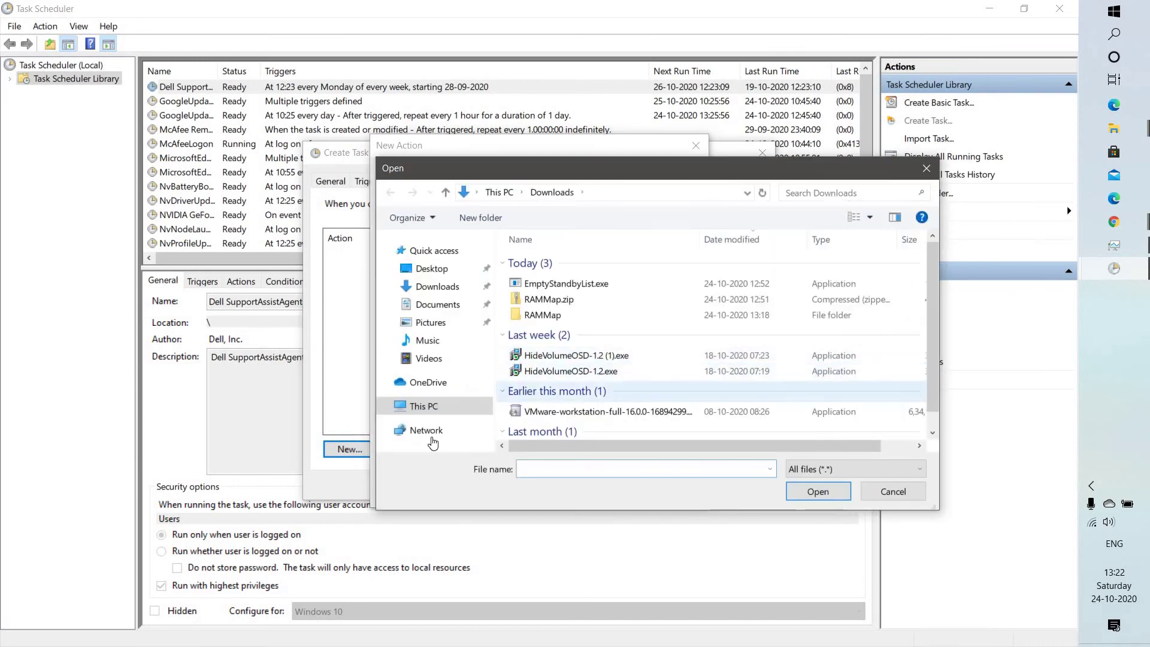
{"action": "left_click", "coordinate": [430, 405]}
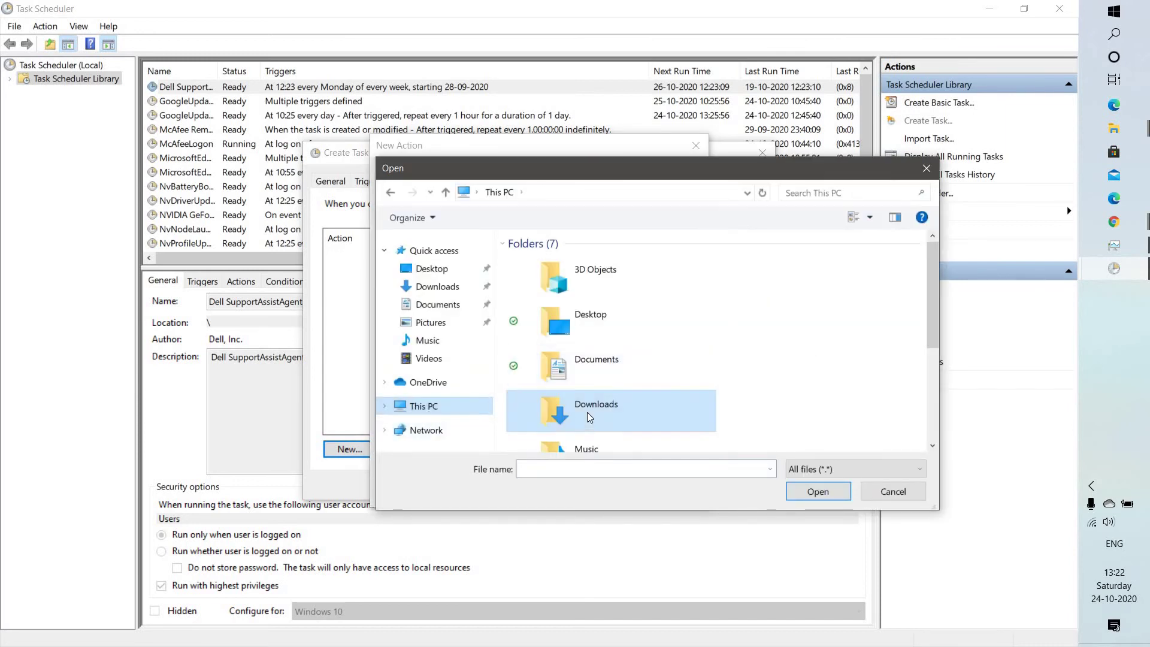
{"action": "scroll", "coordinate": [619, 432], "scroll_direction": "down", "scroll_amount": 3}
{"action": "double_click", "coordinate": [619, 432]}
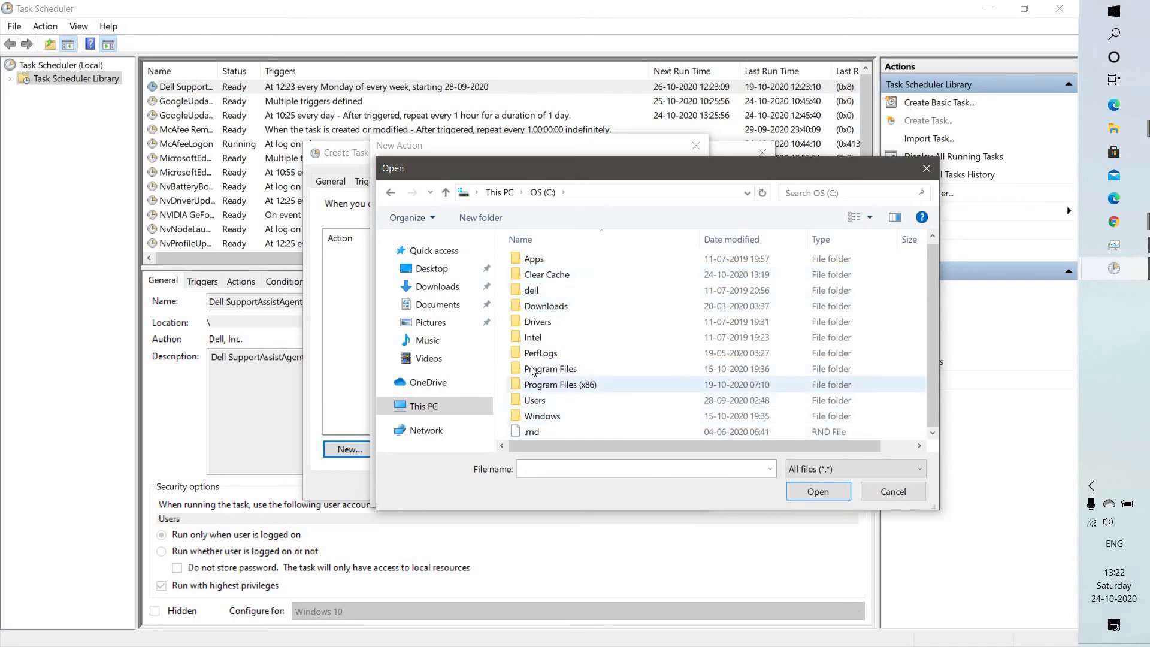
{"action": "double_click", "coordinate": [555, 275]}
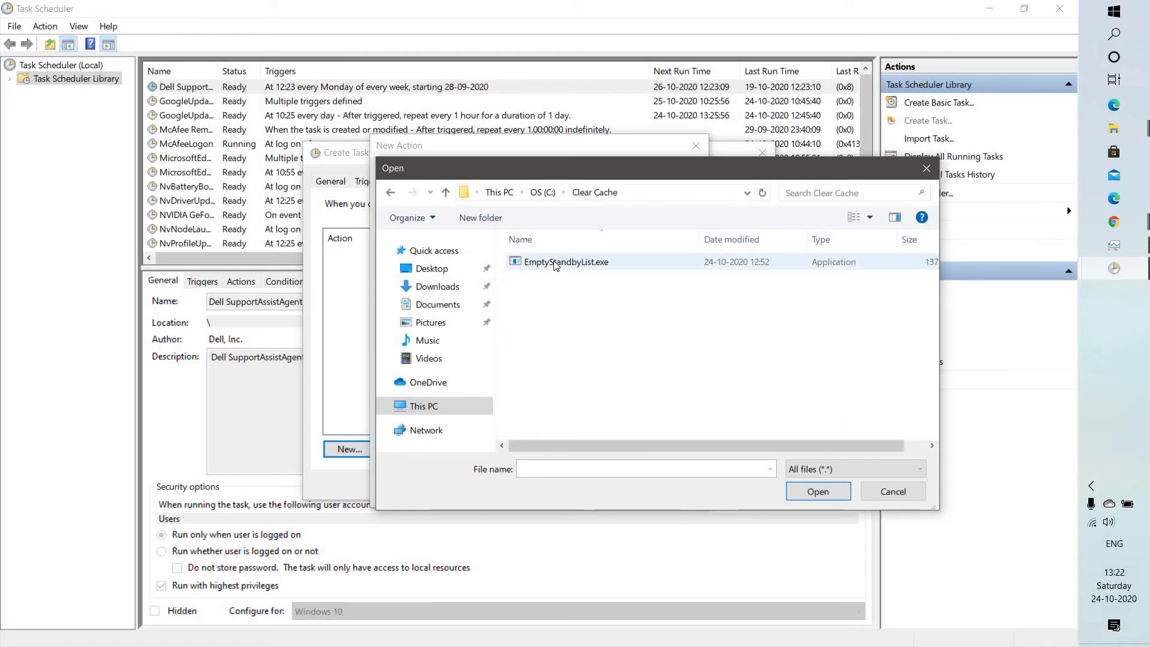
{"action": "left_click", "coordinate": [556, 264]}
{"action": "left_click", "coordinate": [818, 492]}
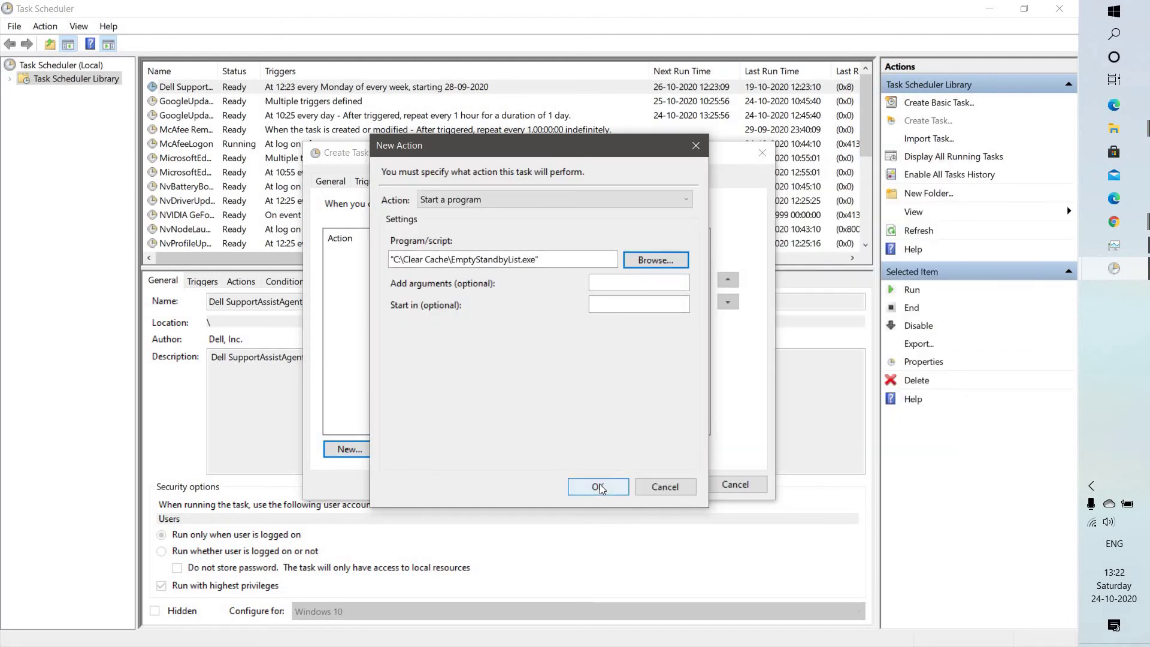
{"action": "left_click", "coordinate": [600, 487]}
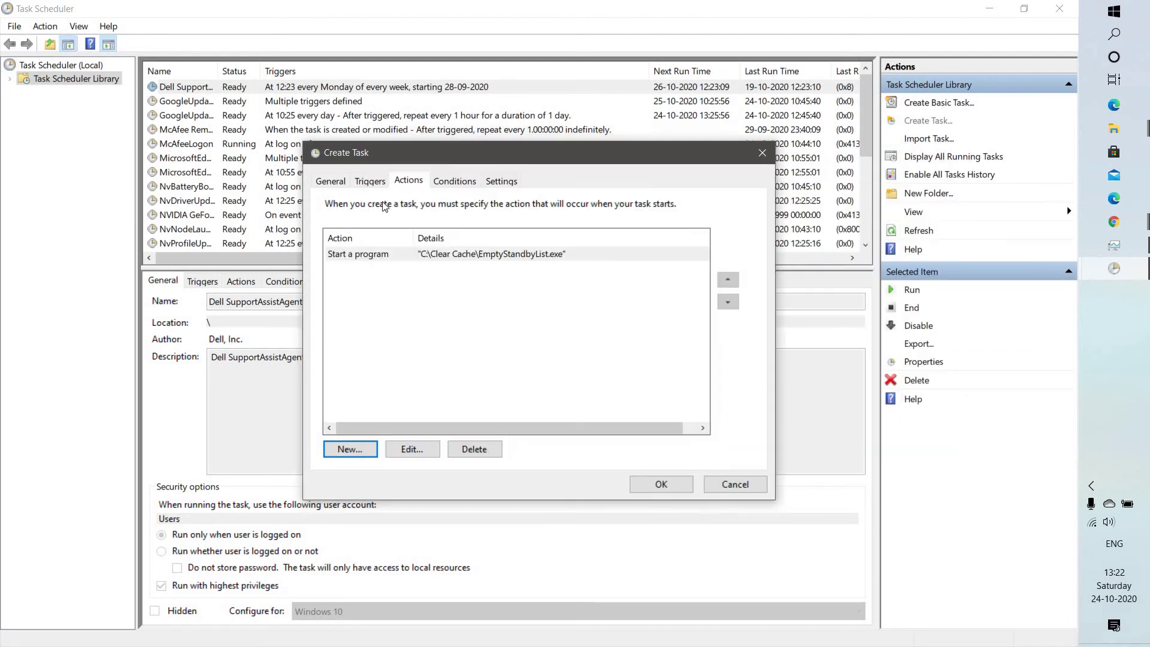
Review the task's Conditions and Settings tabs, then save the EmtyCache task
{"action": "left_click", "coordinate": [455, 182]}
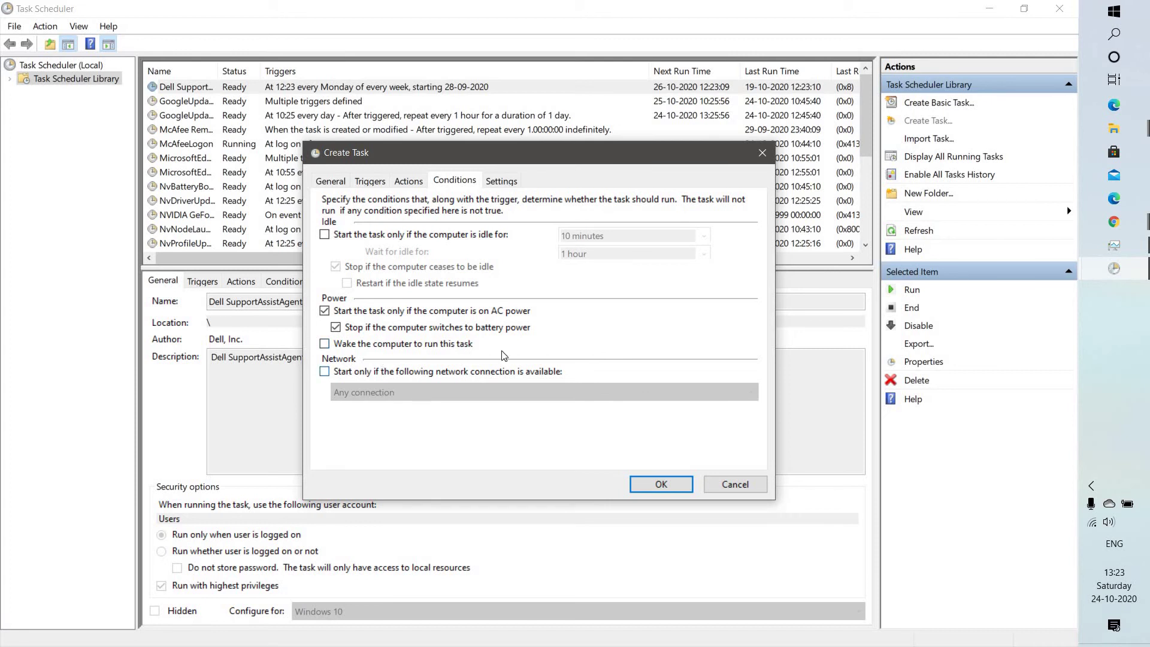
{"action": "left_click", "coordinate": [512, 183]}
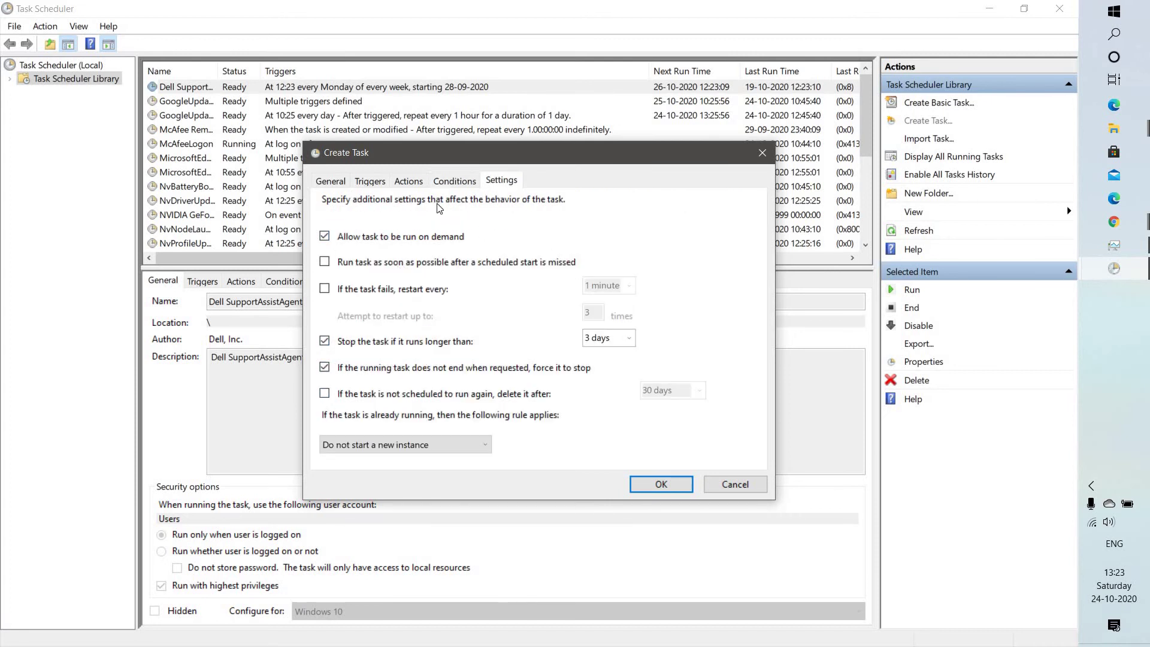
{"action": "left_click", "coordinate": [446, 186]}
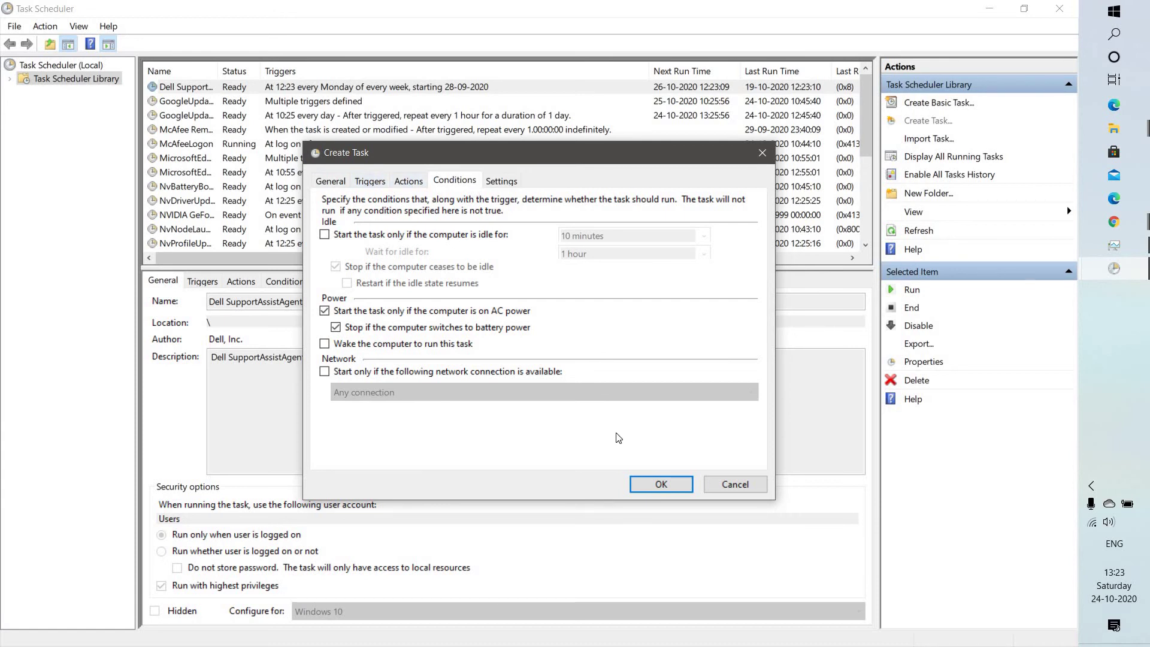
{"action": "left_click", "coordinate": [648, 489]}
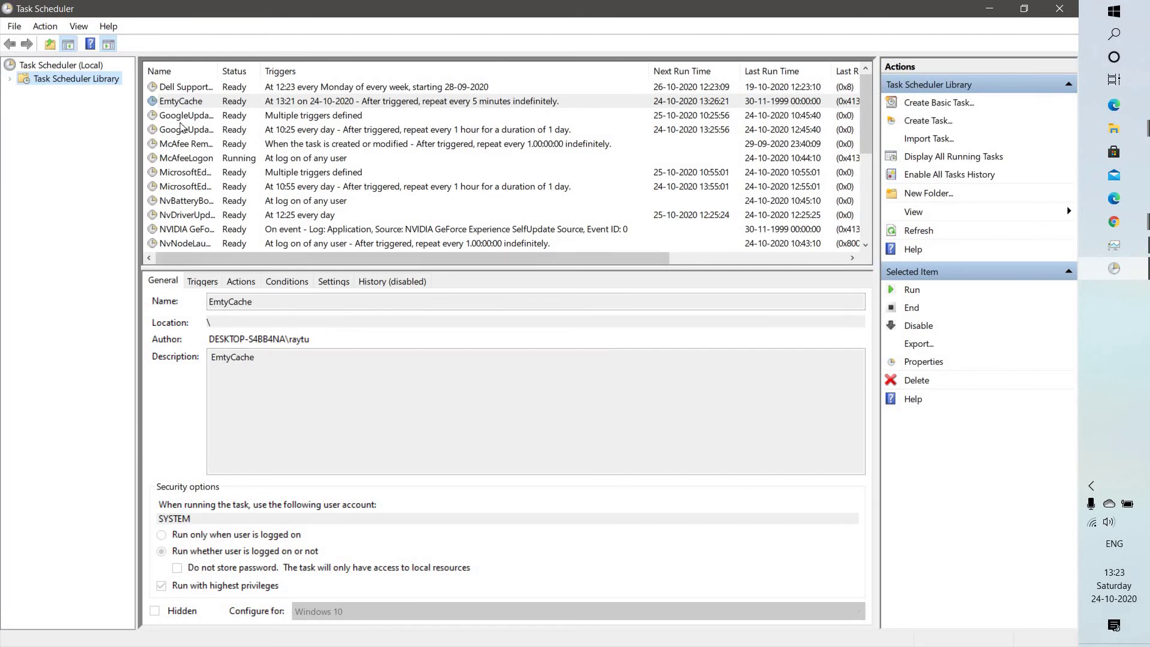
Select the EmtyCache task and narrow the Triggers column to reveal Last Run Result and Author
{"action": "left_click", "coordinate": [616, 103]}
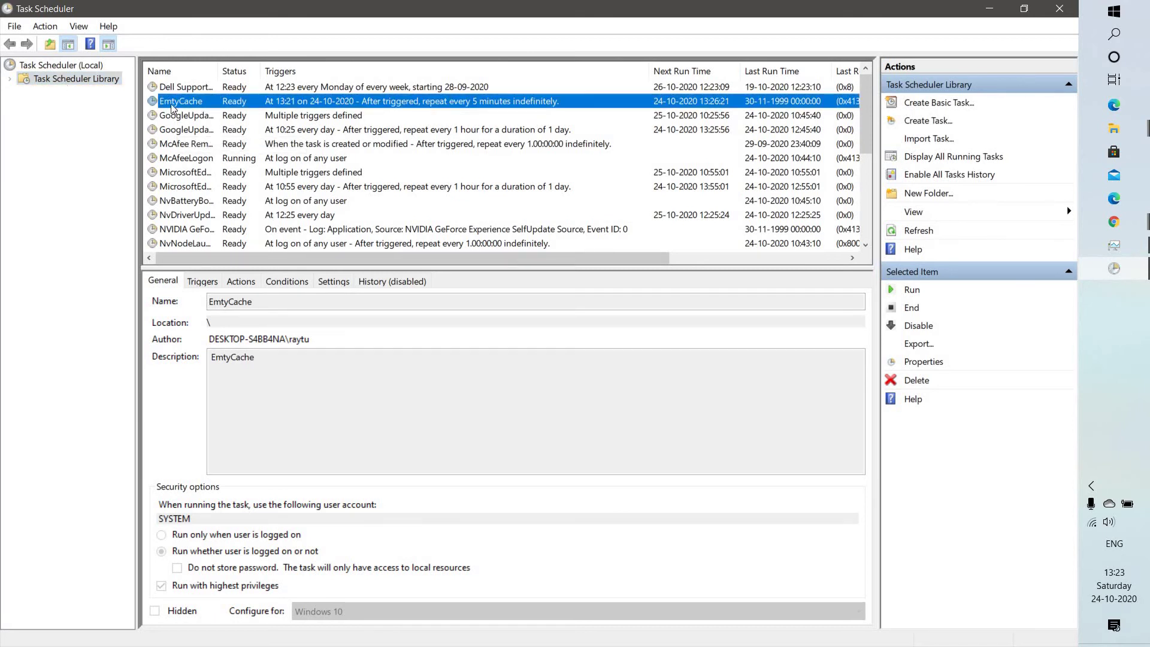
{"action": "left_click", "coordinate": [62, 81]}
{"action": "left_click", "coordinate": [193, 105]}
{"action": "left_click_drag", "start_coordinate": [560, 71], "coordinate": [559, 70]}
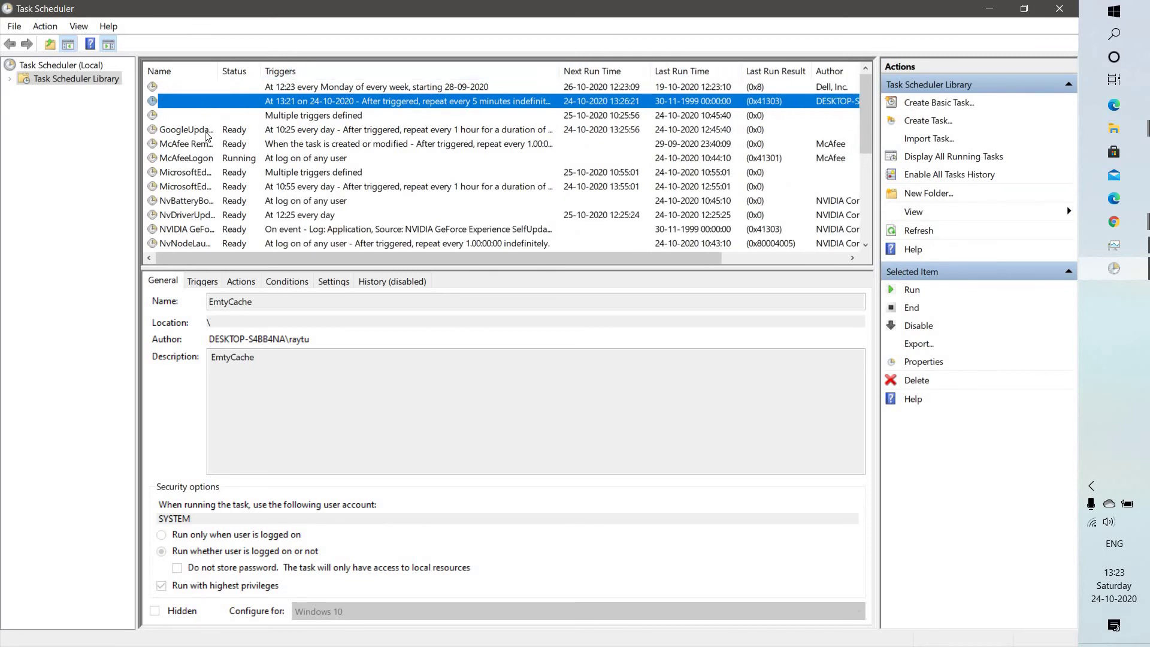
{"action": "left_click", "coordinate": [198, 157]}
{"action": "left_click", "coordinate": [354, 103]}
Move Task Manager's memory view toward the upper right of the screen
{"action": "left_click", "coordinate": [1114, 245]}
{"action": "left_click_drag", "start_coordinate": [917, 63], "coordinate": [702, 195]}
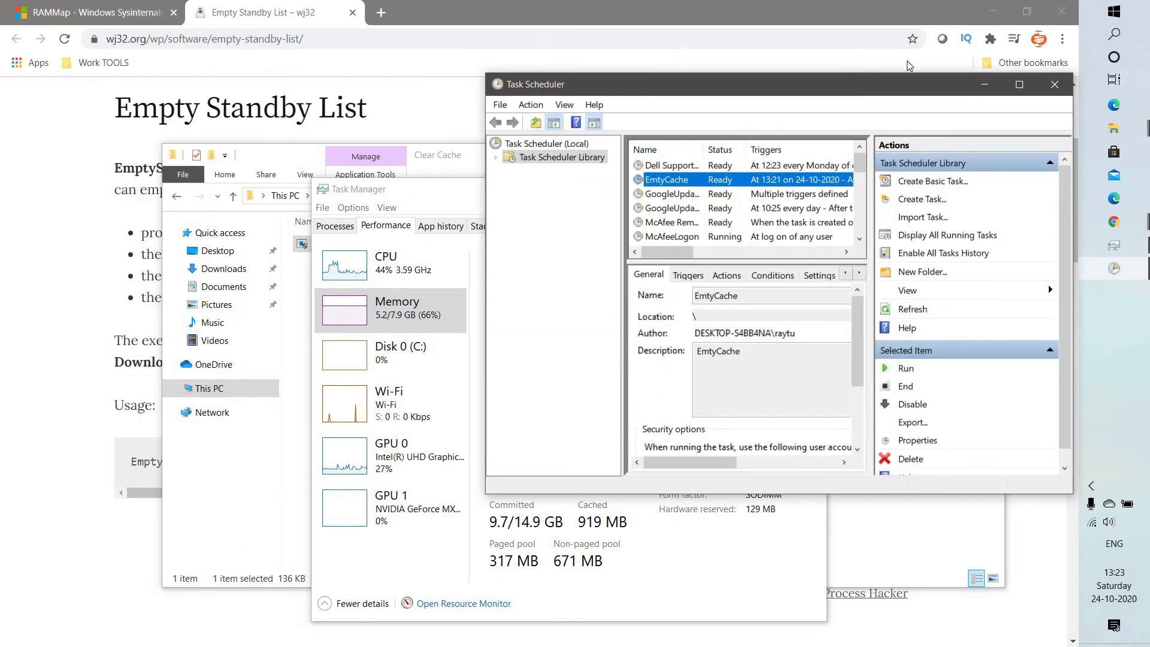
{"action": "key", "text": "super+d"}
{"action": "left_click", "coordinate": [1119, 251]}
{"action": "left_click_drag", "start_coordinate": [689, 190], "coordinate": [906, 154]}
Place Task Scheduler at the upper left, narrower and taller, with a wider task list
{"action": "left_click", "coordinate": [1135, 270]}
{"action": "left_click_drag", "start_coordinate": [719, 83], "coordinate": [251, 41]}
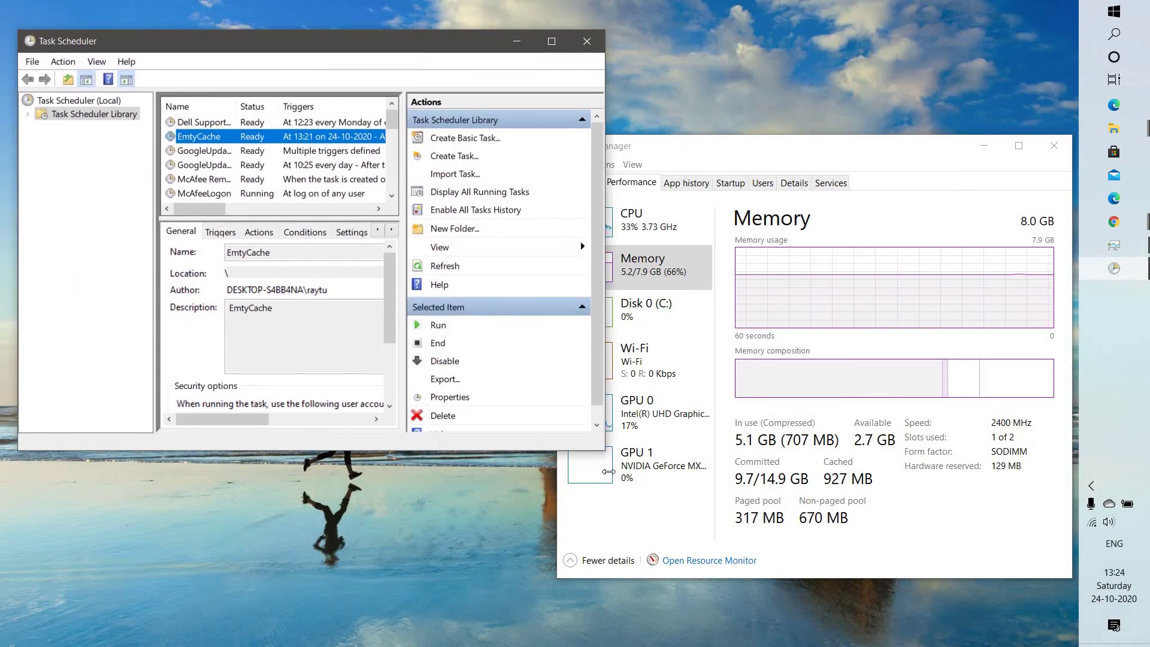
{"action": "left_click_drag", "start_coordinate": [604, 454], "coordinate": [571, 595]}
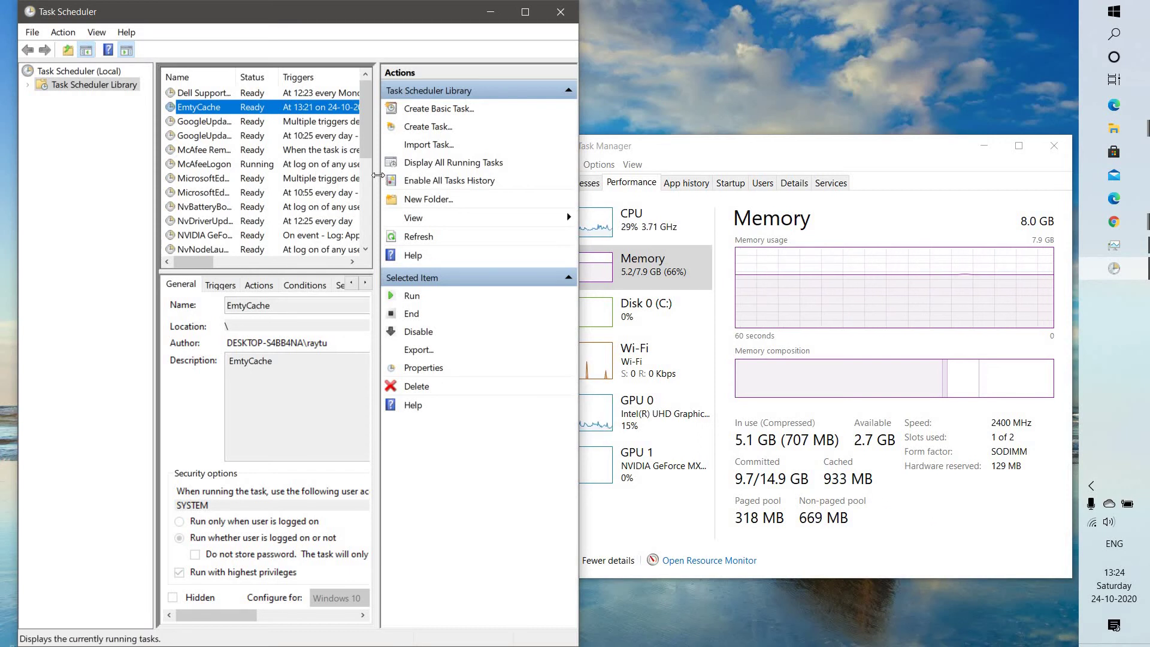
{"action": "left_click_drag", "start_coordinate": [378, 175], "coordinate": [434, 174]}
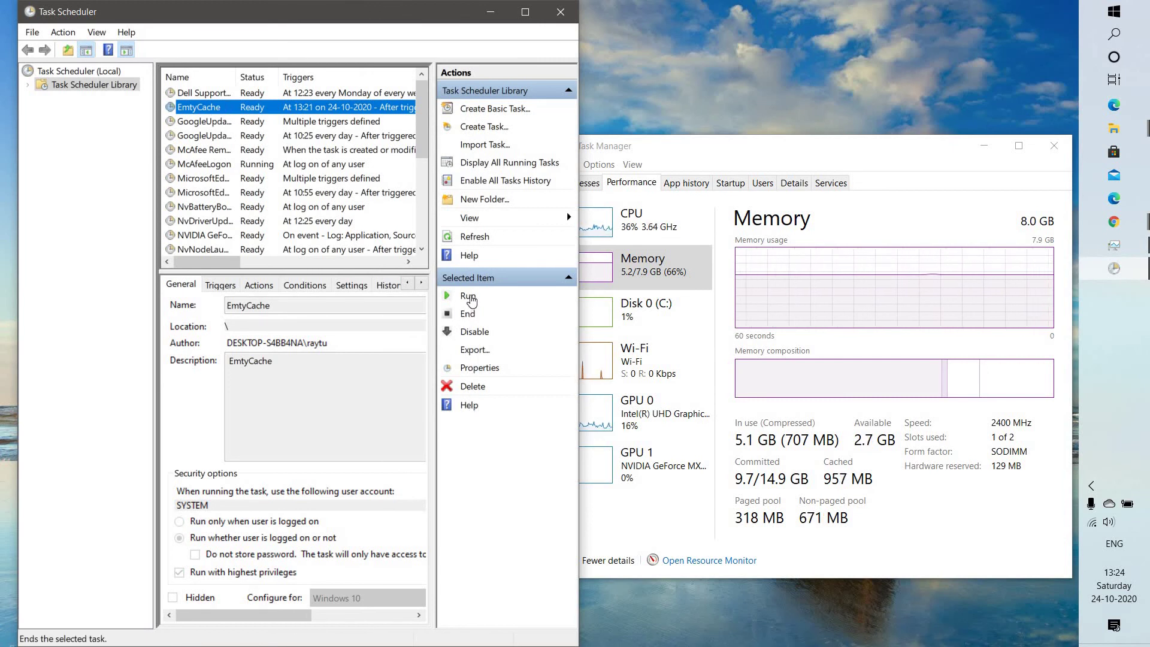
Run EmtyCache immediately, widen the scheduler's columns, and compare Task Manager's cached memory, now 346 MB
{"action": "left_click", "coordinate": [469, 297]}
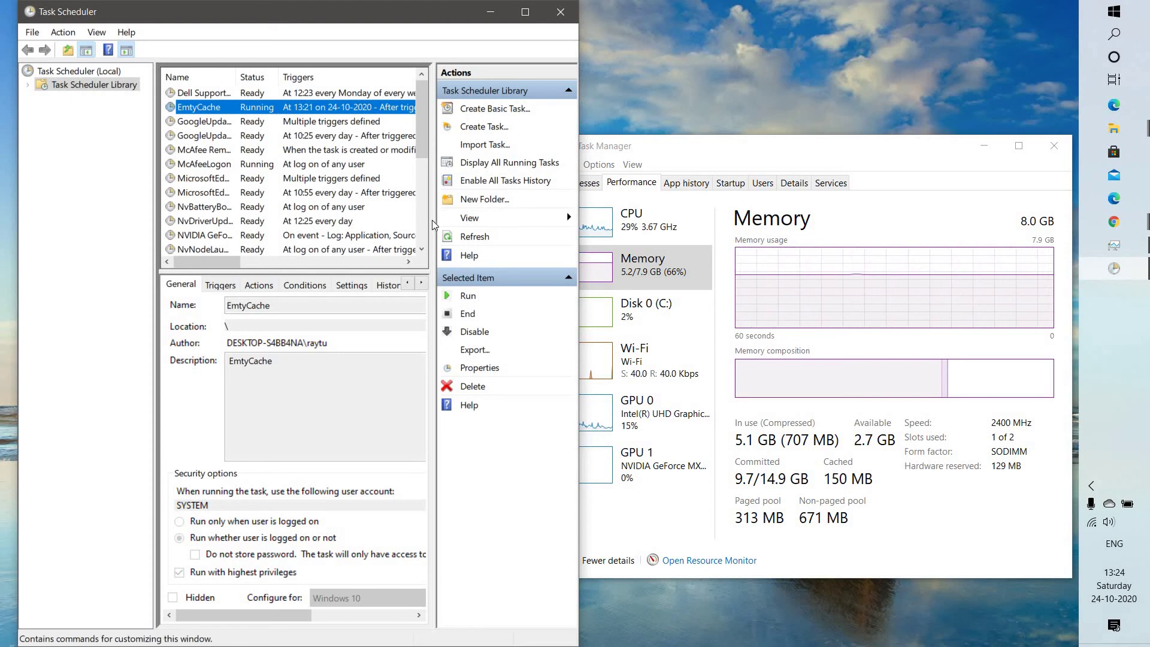
{"action": "left_click_drag", "start_coordinate": [434, 225], "coordinate": [488, 221]}
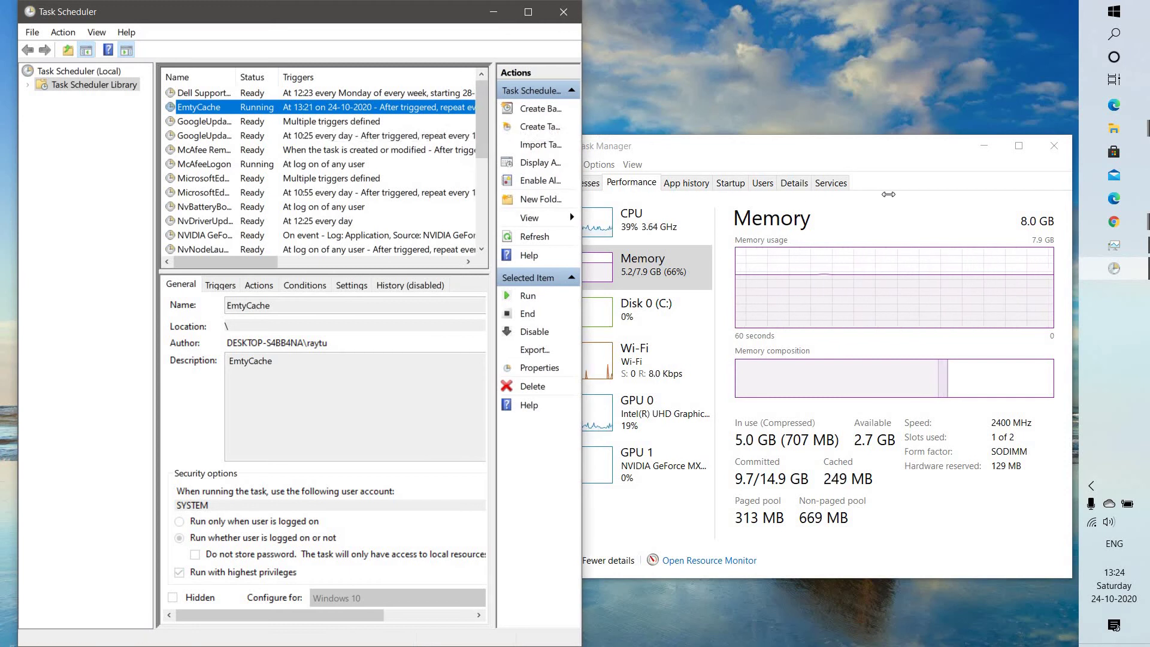
{"action": "left_click_drag", "start_coordinate": [889, 194], "coordinate": [888, 195]}
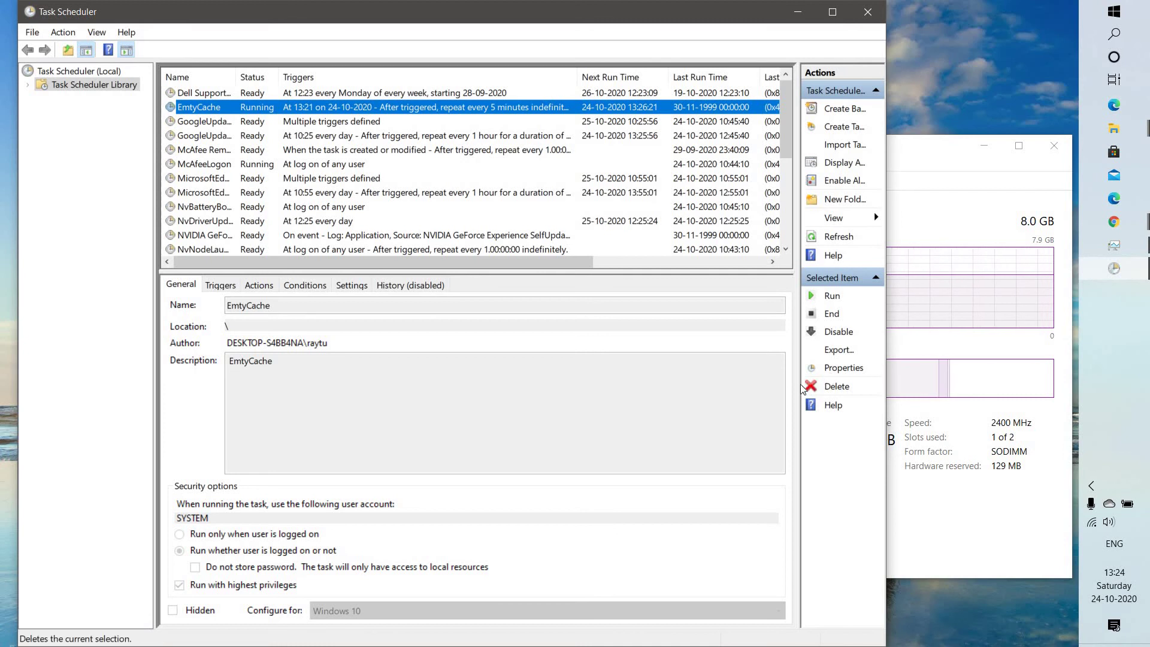
{"action": "left_click_drag", "start_coordinate": [796, 415], "coordinate": [603, 415]}
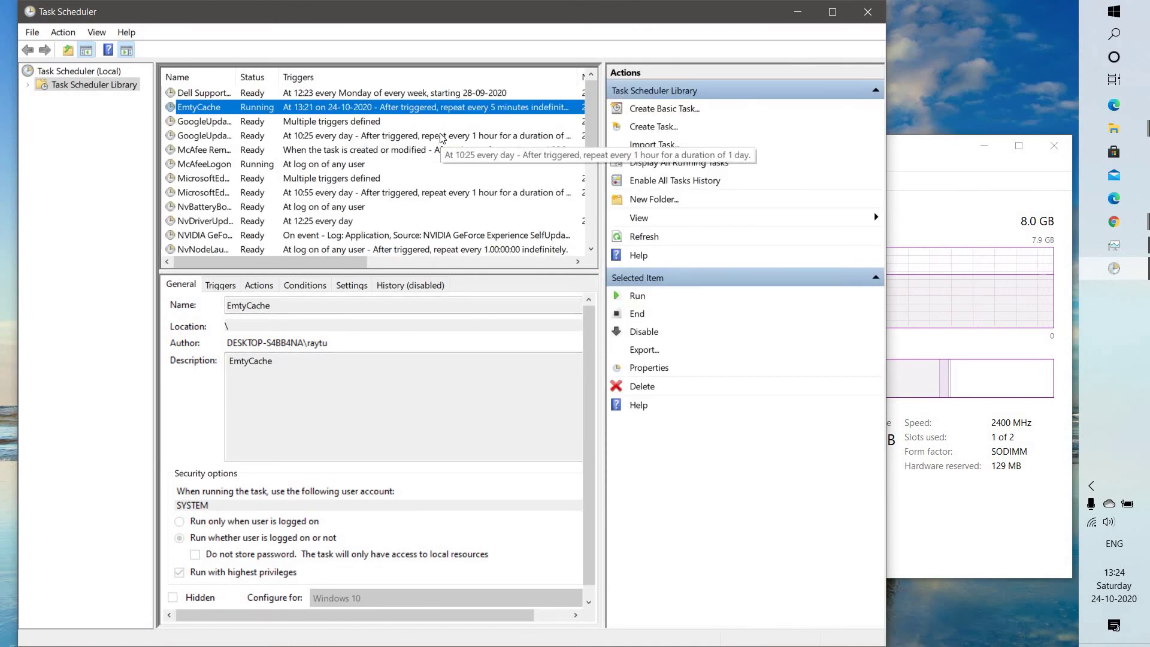
{"action": "left_click_drag", "start_coordinate": [605, 267], "coordinate": [663, 267]}
{"action": "left_click", "coordinate": [1115, 245]}
{"action": "left_click_drag", "start_coordinate": [750, 139], "coordinate": [631, 192]}
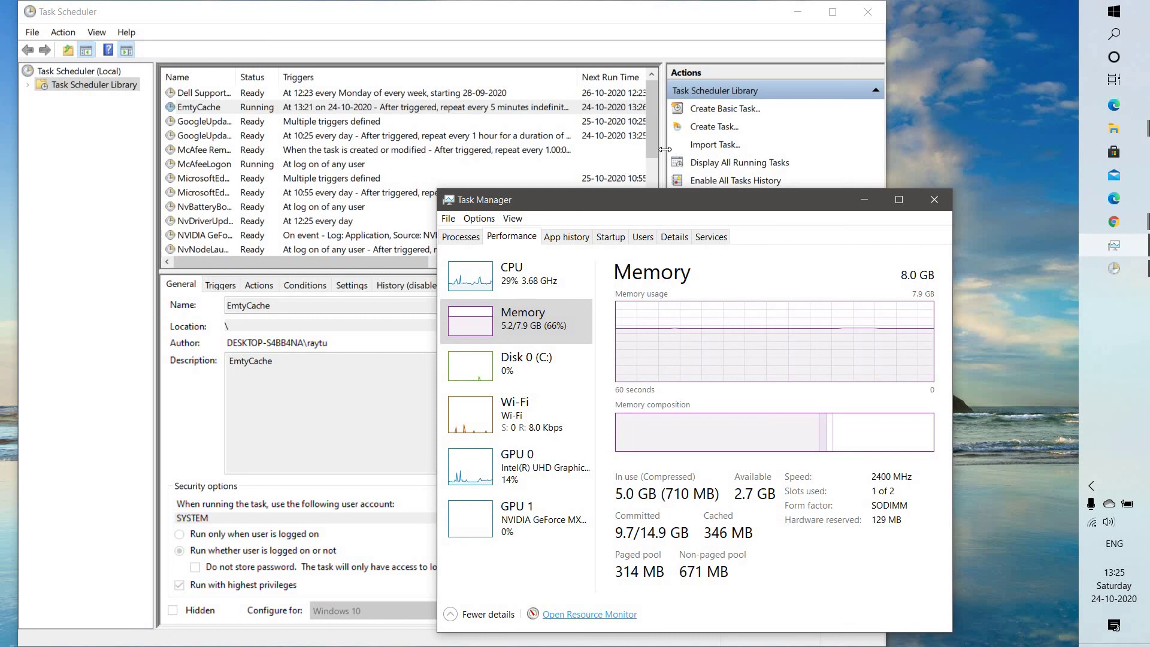
Check the clock and watch cached memory fall from 658 MB to 207 MB at the 13:26 run
{"action": "left_click", "coordinate": [721, 154]}
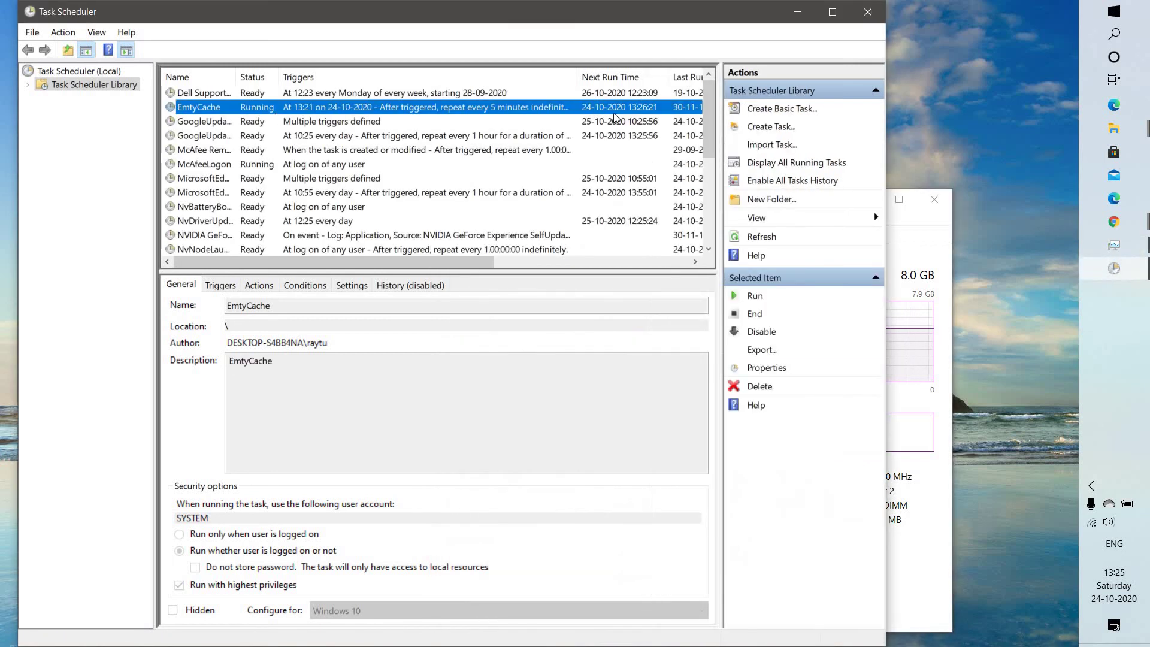
{"action": "left_click", "coordinate": [917, 228]}
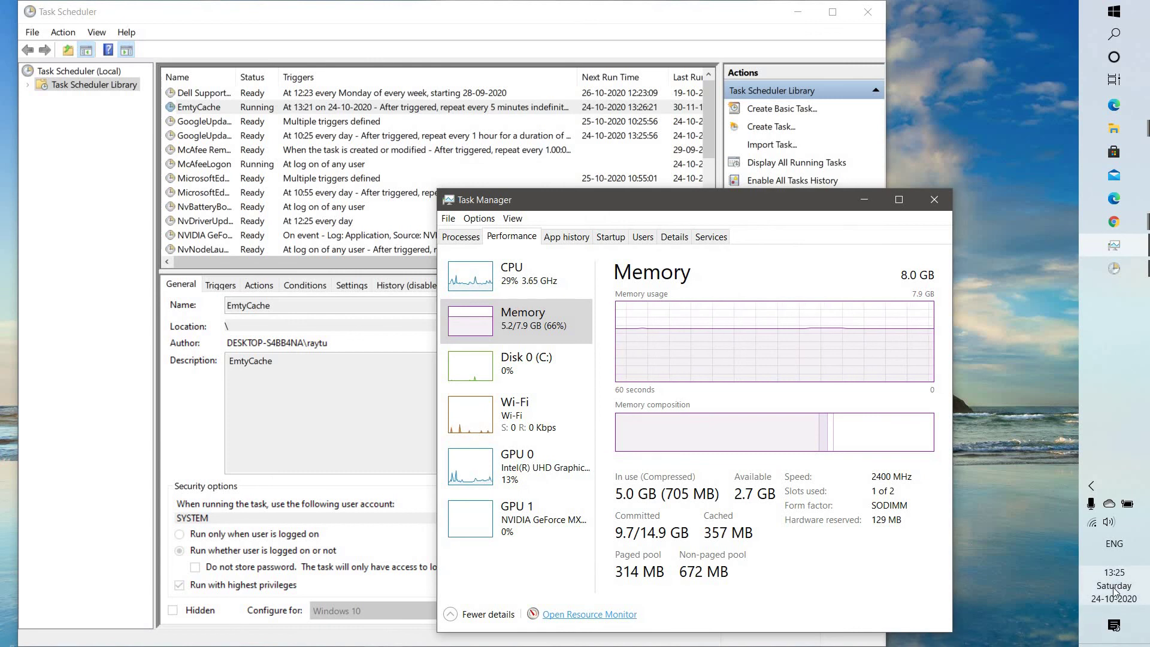
{"action": "left_click", "coordinate": [1115, 588]}
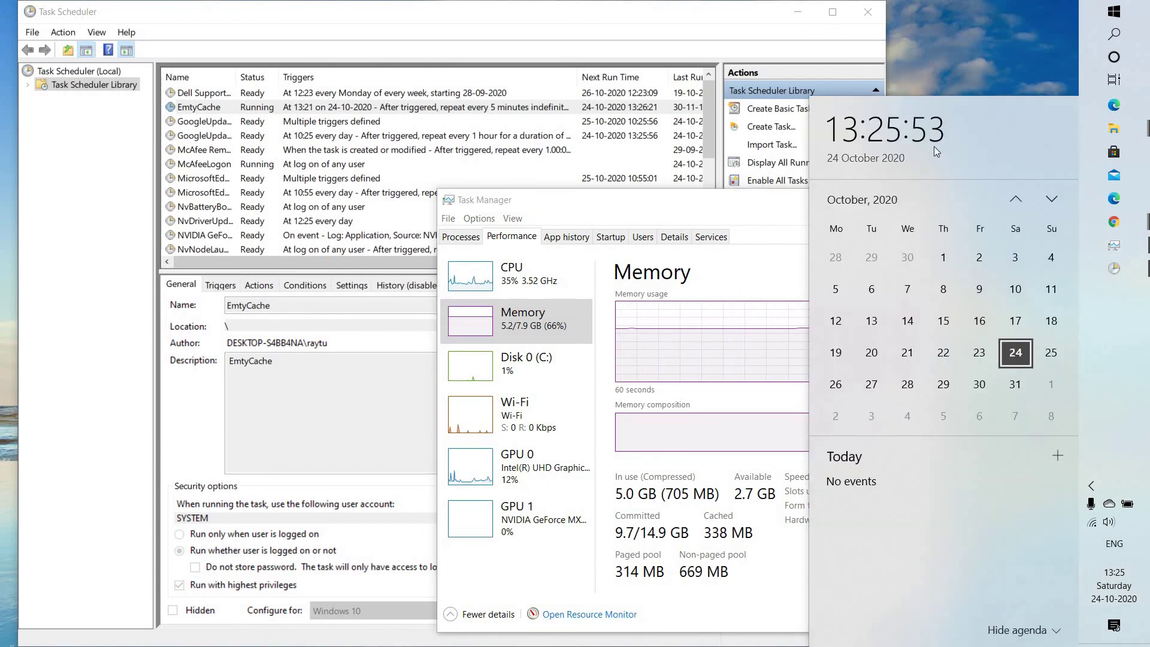
{"action": "left_click_drag", "start_coordinate": [762, 199], "coordinate": [639, 183]}
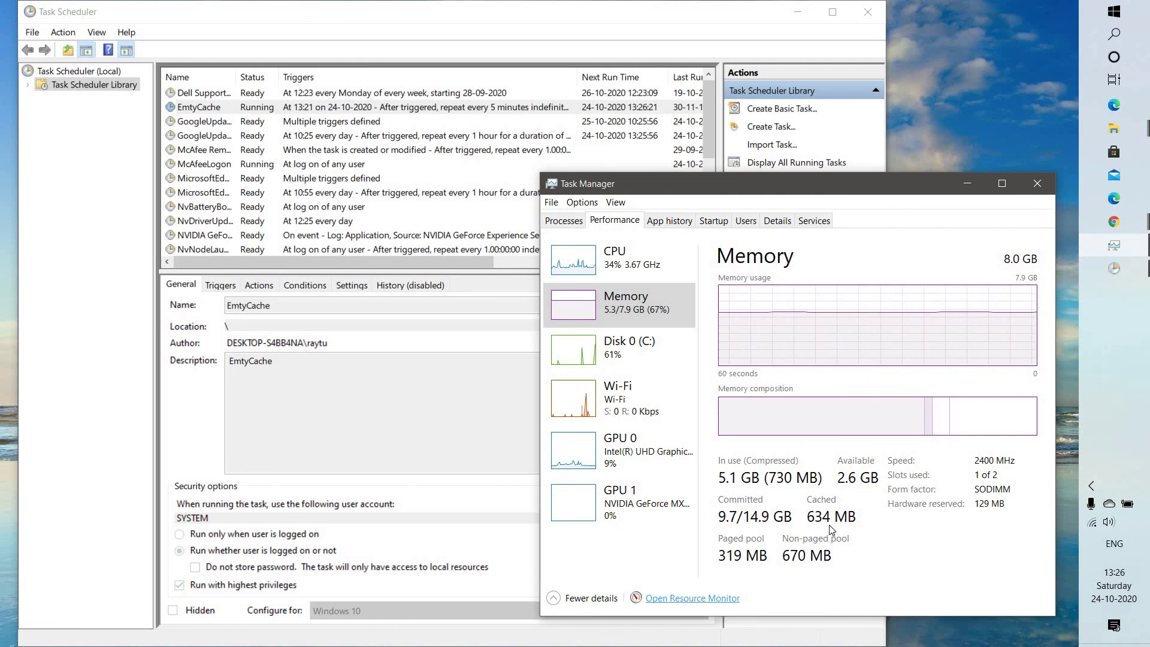
{"action": "left_click", "coordinate": [604, 110]}
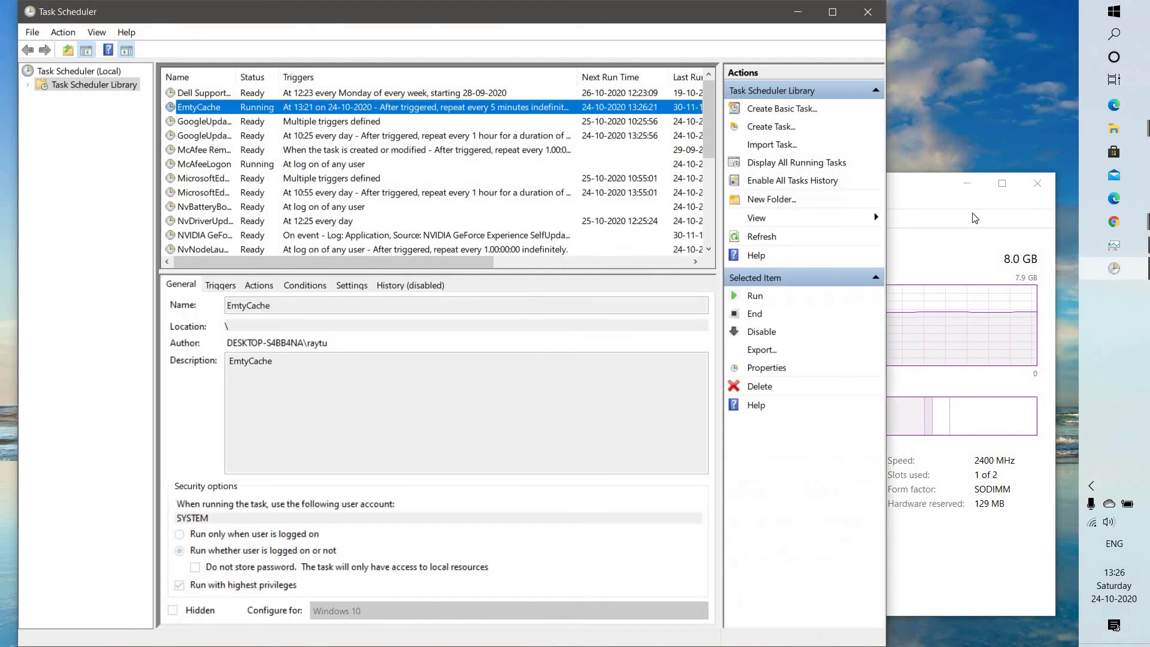
{"action": "left_click", "coordinate": [975, 217]}
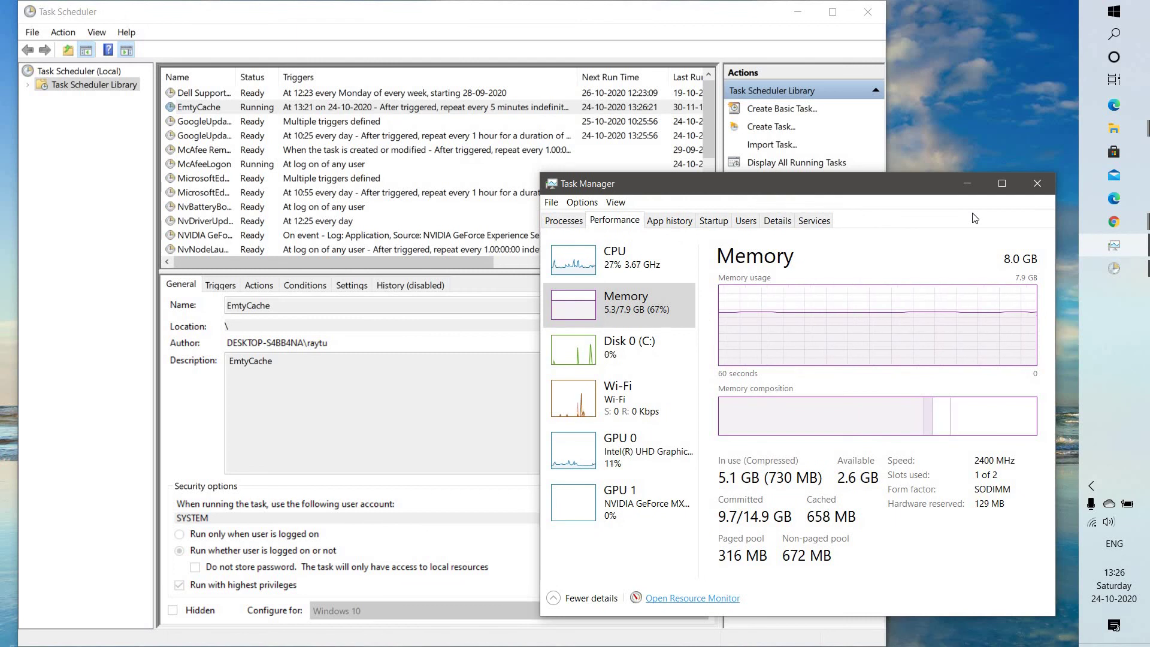